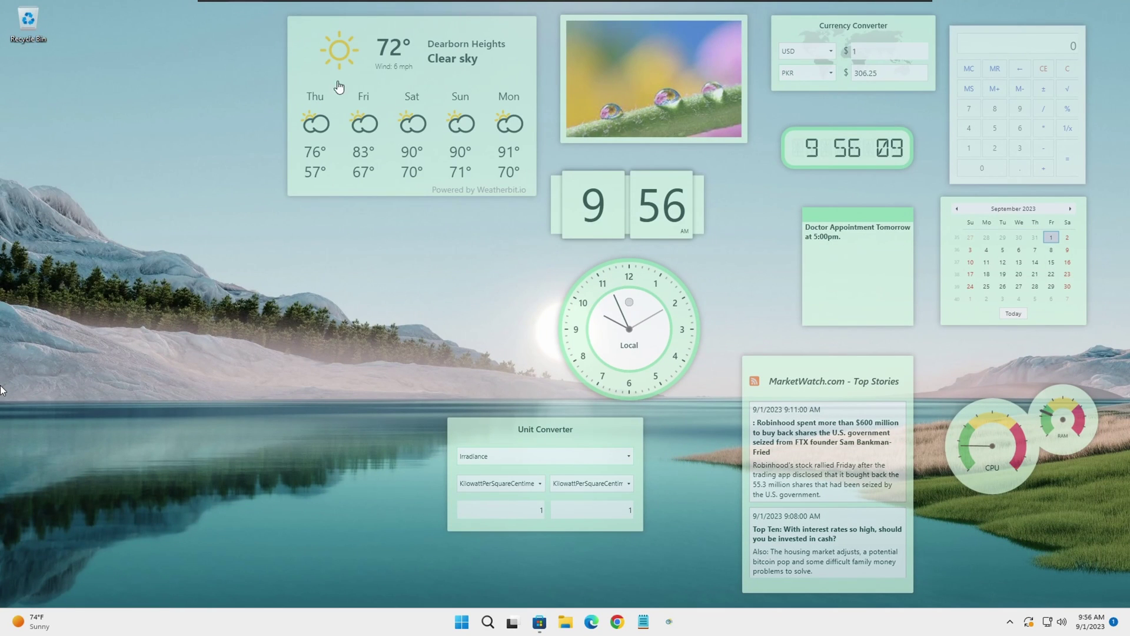
Step: Move the weather widget left, shrink it, and shift the analog clock left
click(354, 27)
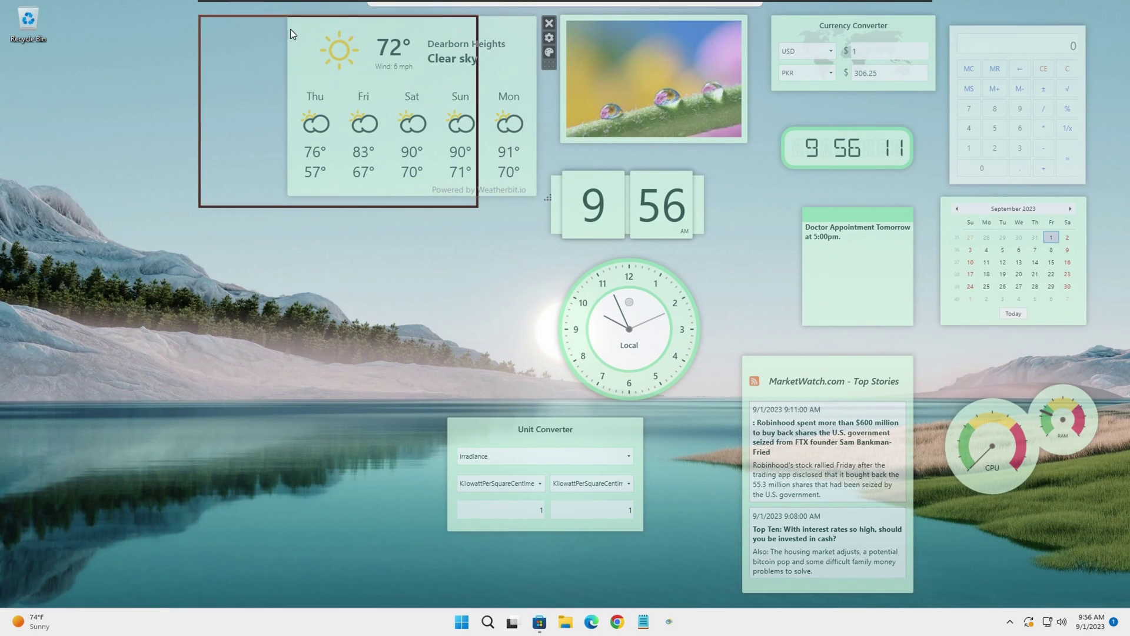
drag(352, 26, 273, 33)
drag(467, 203, 392, 167)
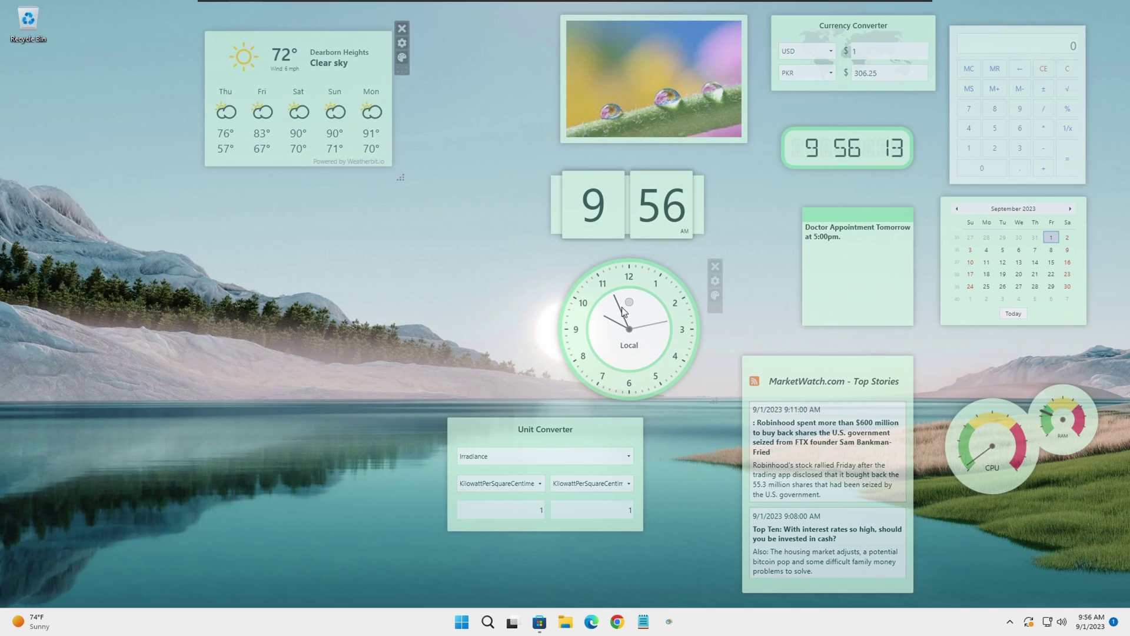
drag(636, 316, 487, 303)
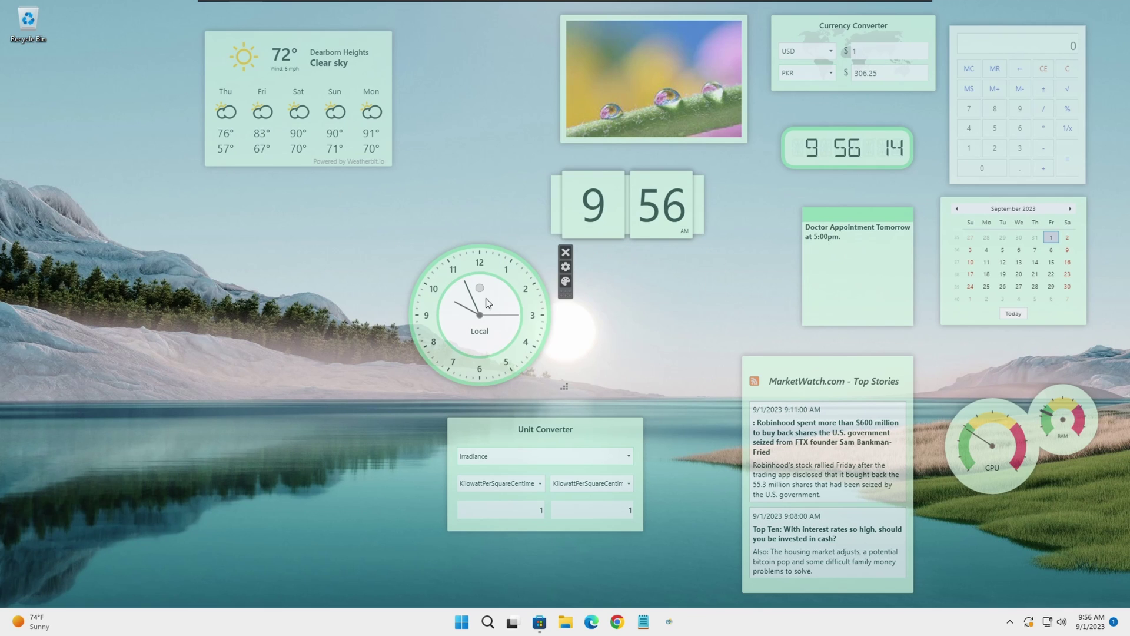
Step: Cancel the region search, then reposition the note, CPU/RAM gauges, MarketWatch news and photo widgets
click(567, 267)
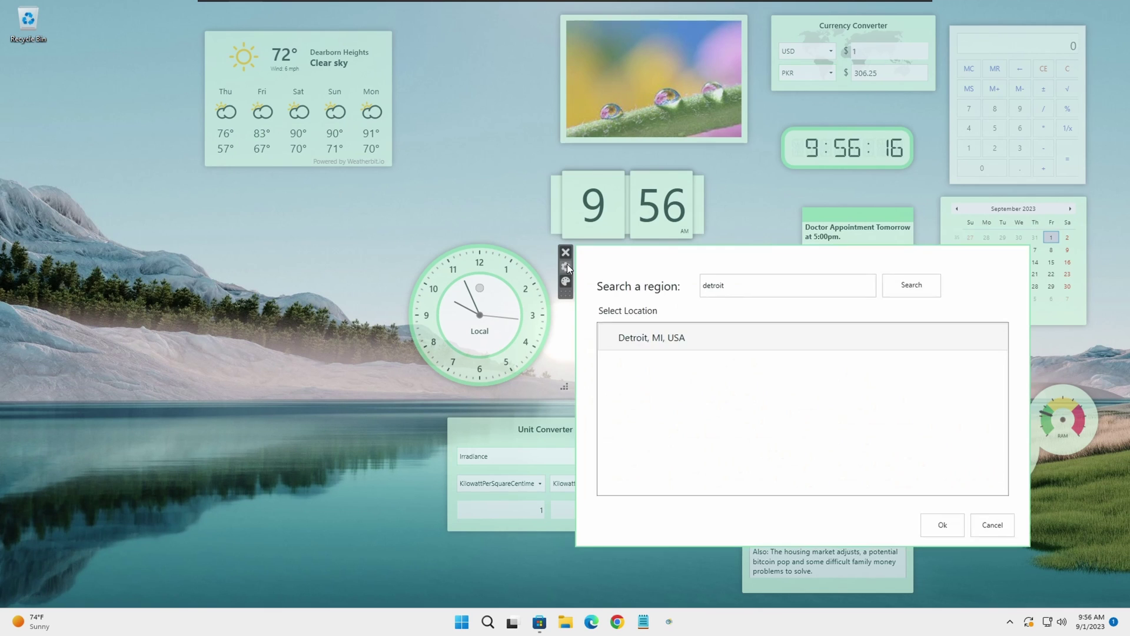
click(976, 527)
drag(838, 249, 808, 216)
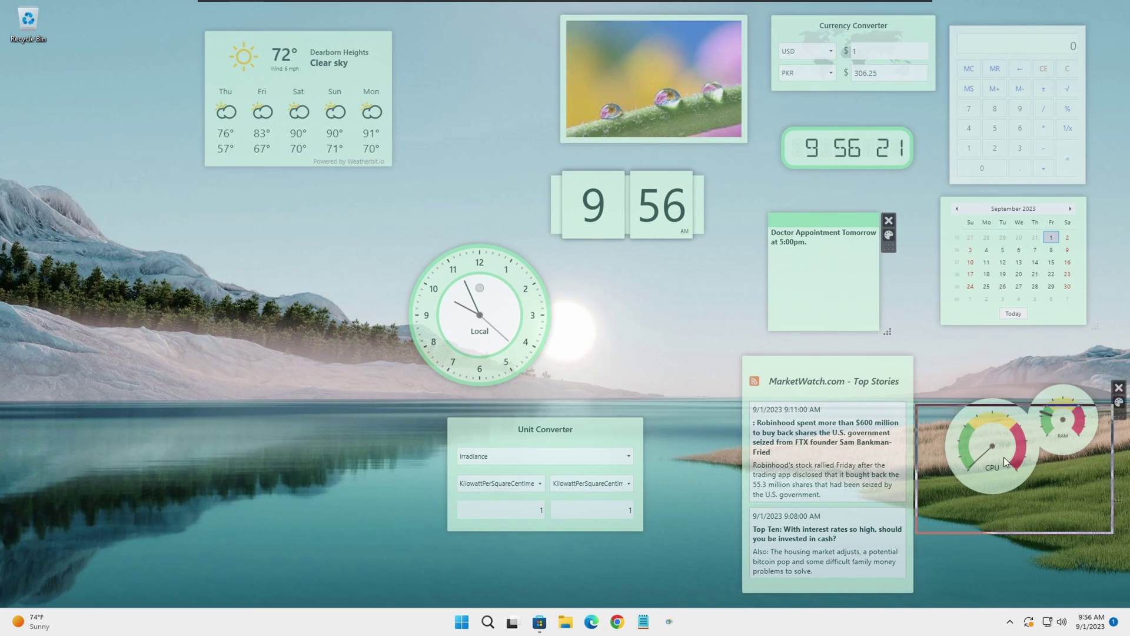
drag(1041, 419, 1032, 455)
drag(837, 378, 803, 377)
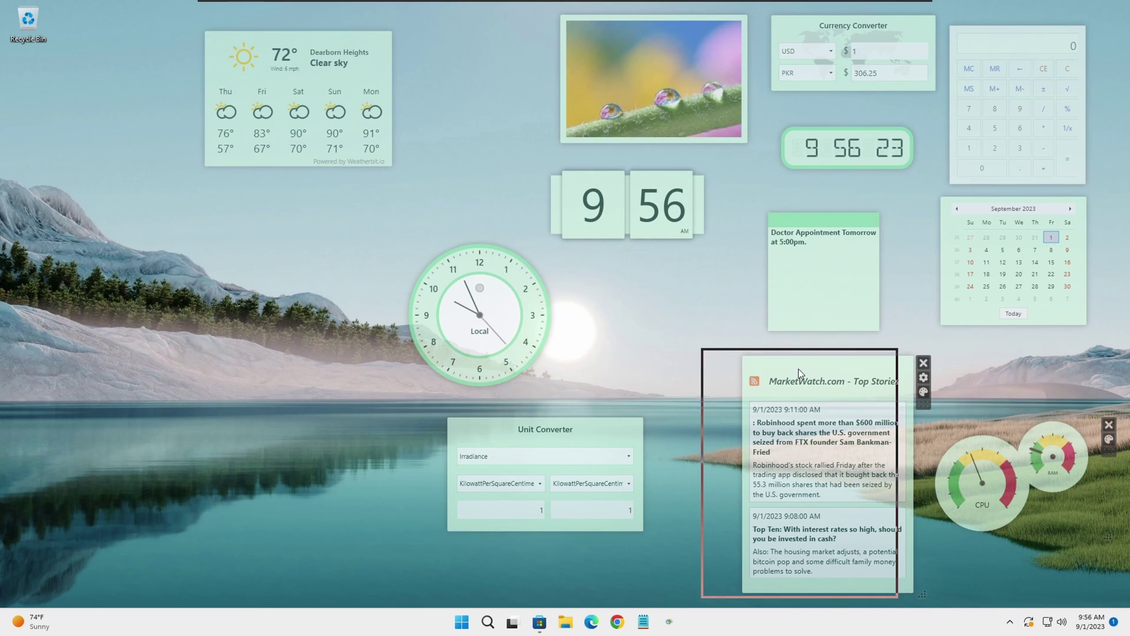
drag(685, 18, 621, 20)
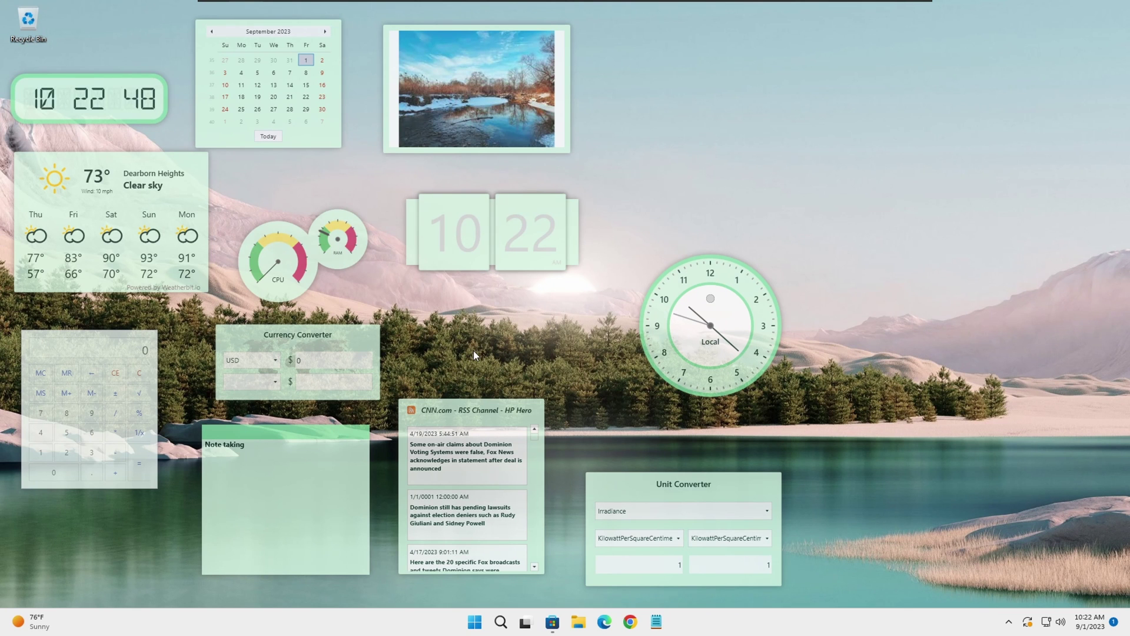
Step: Review the Widget Launcher Store page, close the Store, and enlarge the photo widget
click(553, 623)
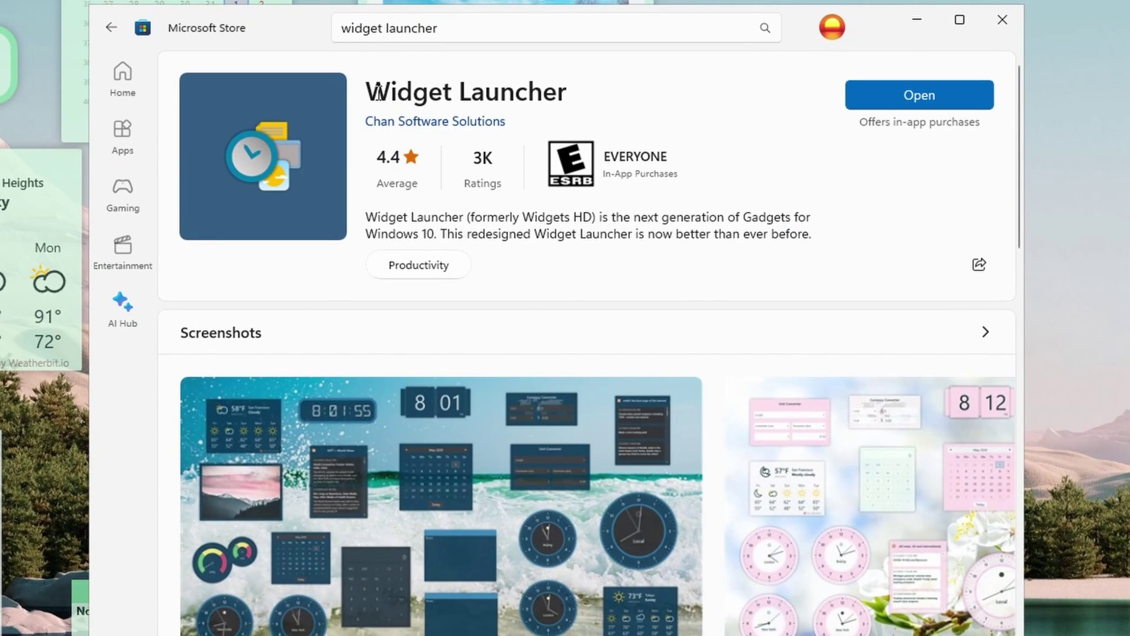
drag(378, 92, 593, 91)
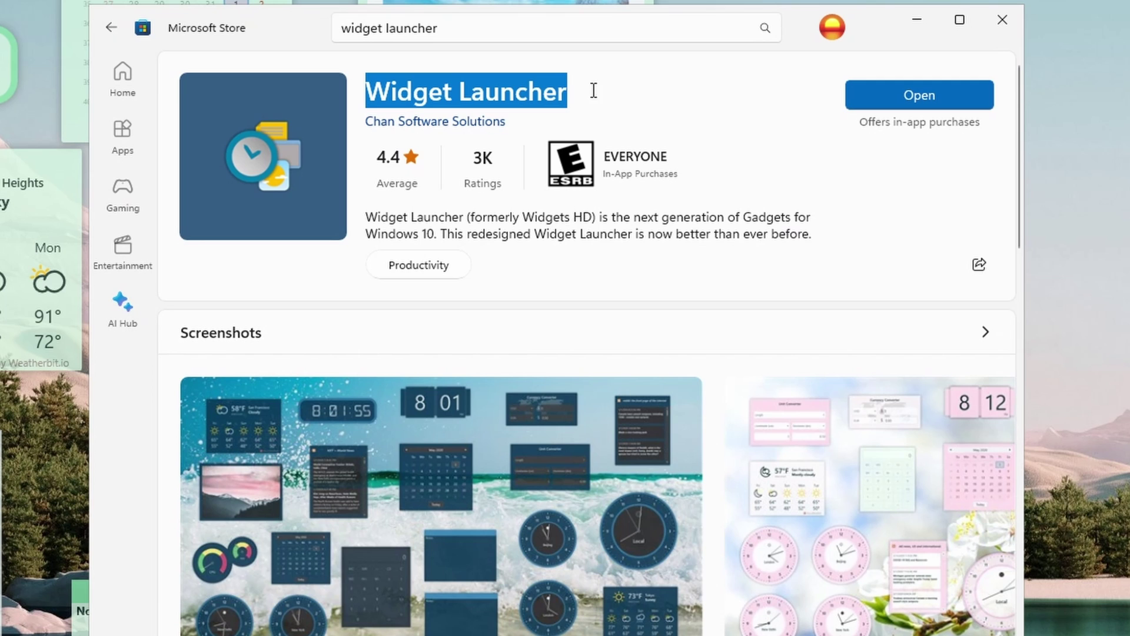
scroll(597, 232, down, 2)
scroll(593, 326, down, 4)
scroll(593, 325, down, 2)
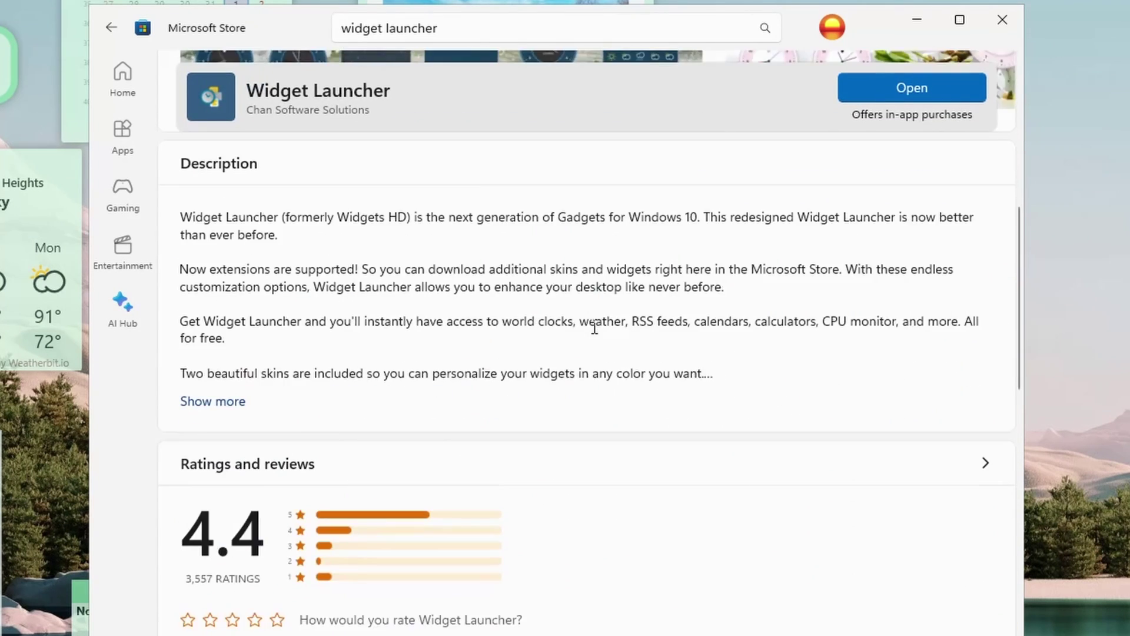
scroll(570, 348, down, 2)
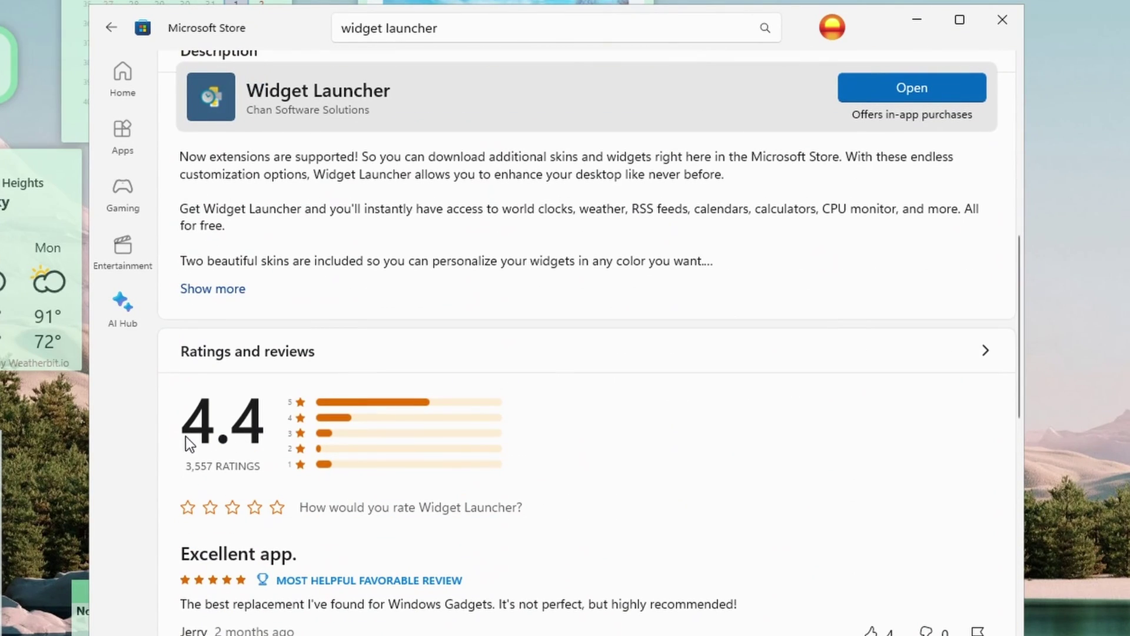
scroll(312, 489, down, 4)
scroll(312, 489, down, 1)
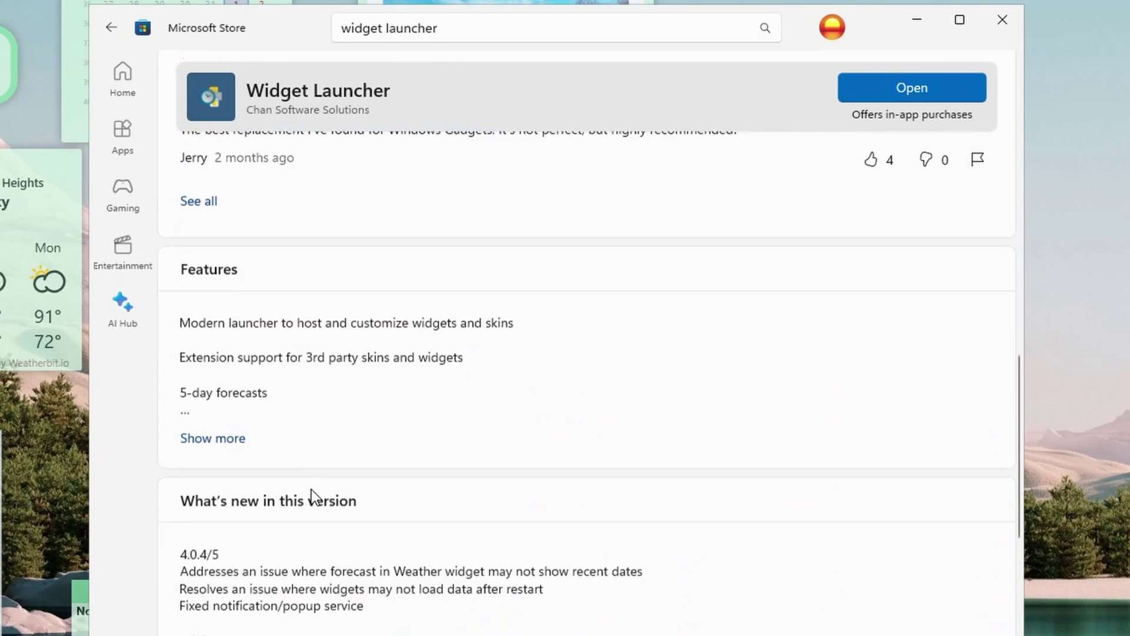
scroll(312, 490, down, 3)
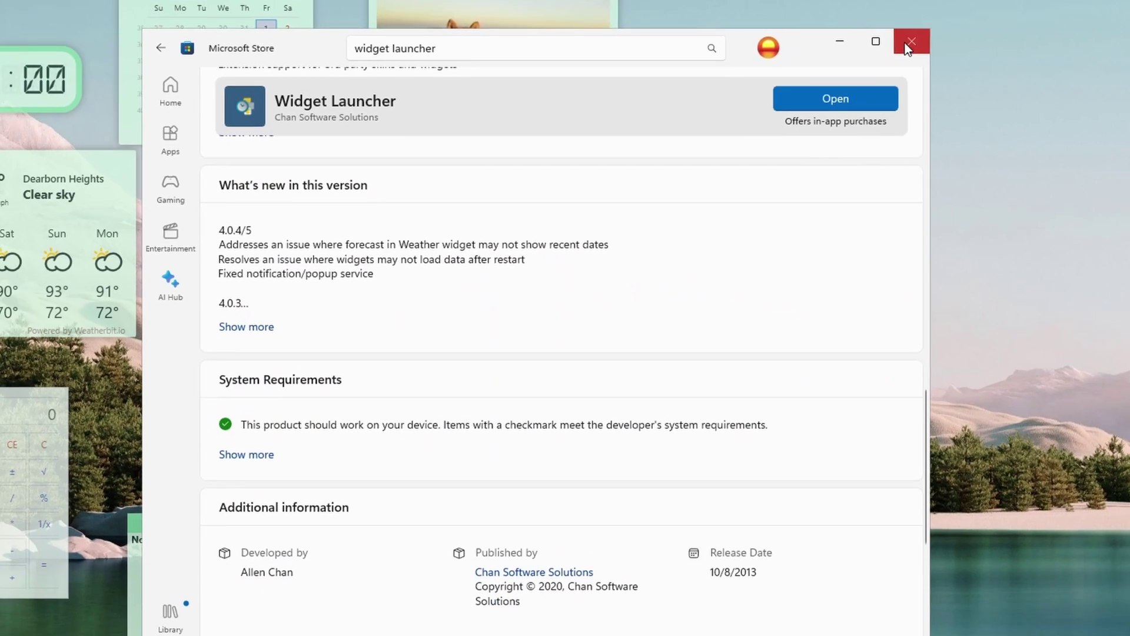
click(907, 46)
mouse_move(513, 95)
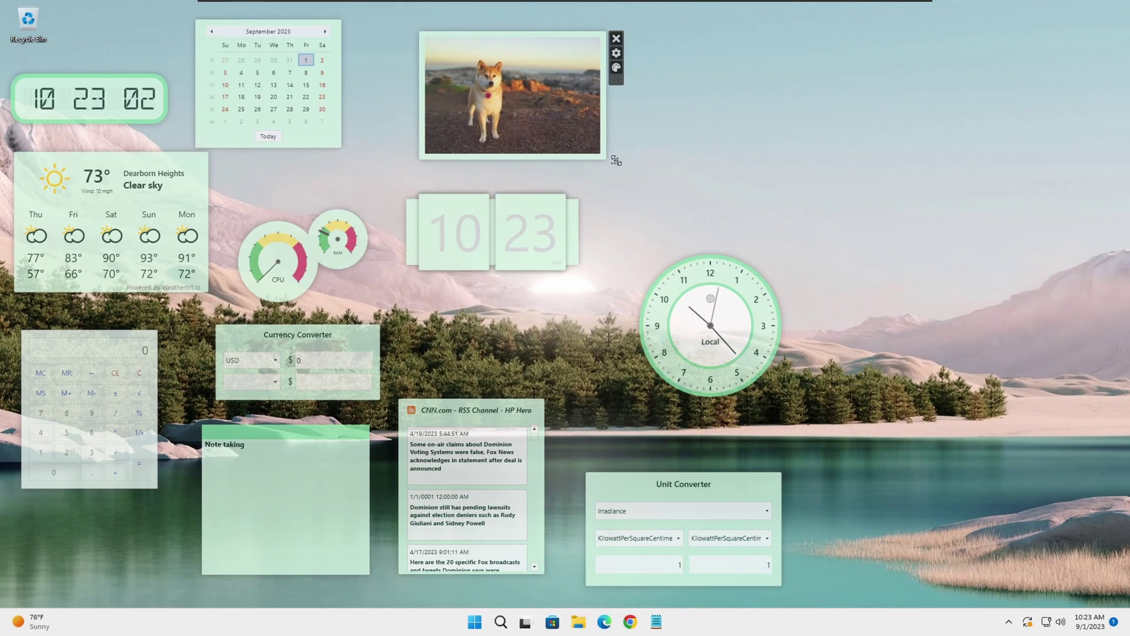
mouse_move(615, 161)
mouse_down()
mouse_move(682, 207)
mouse_move(848, 141)
mouse_up()
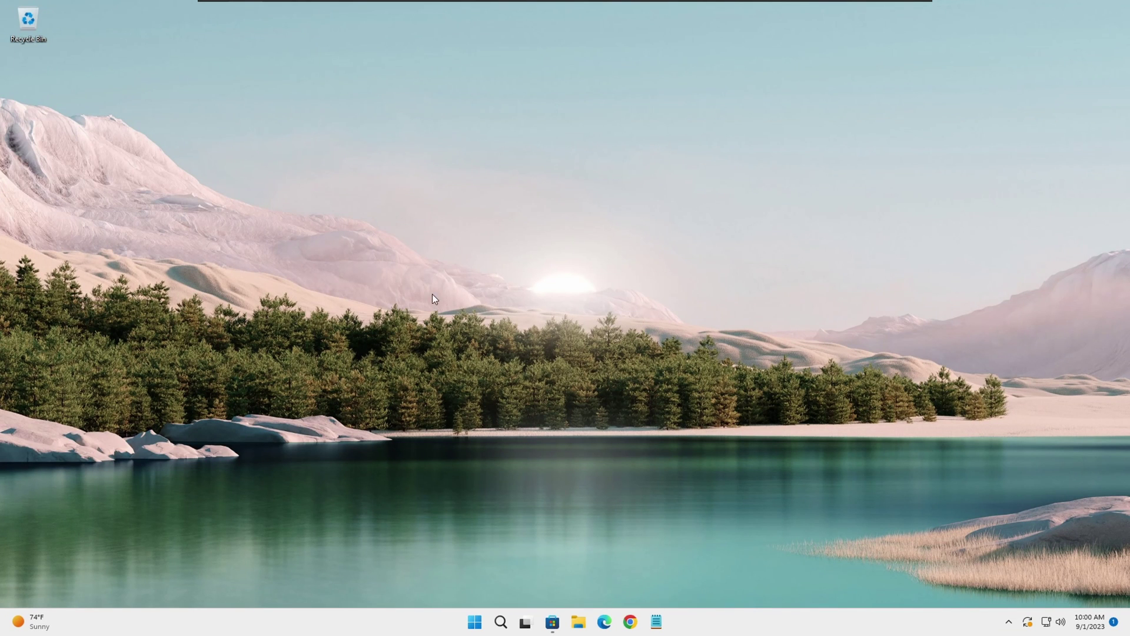
Step: Search Microsoft Store for 'widget launcher' and open its product page
click(554, 622)
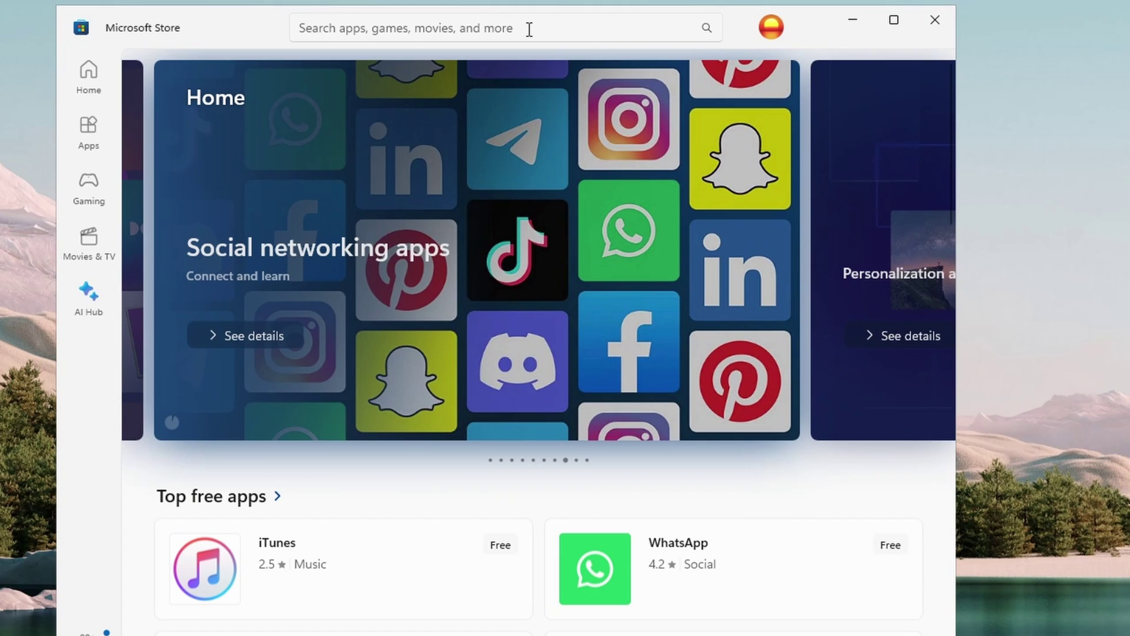
click(530, 30)
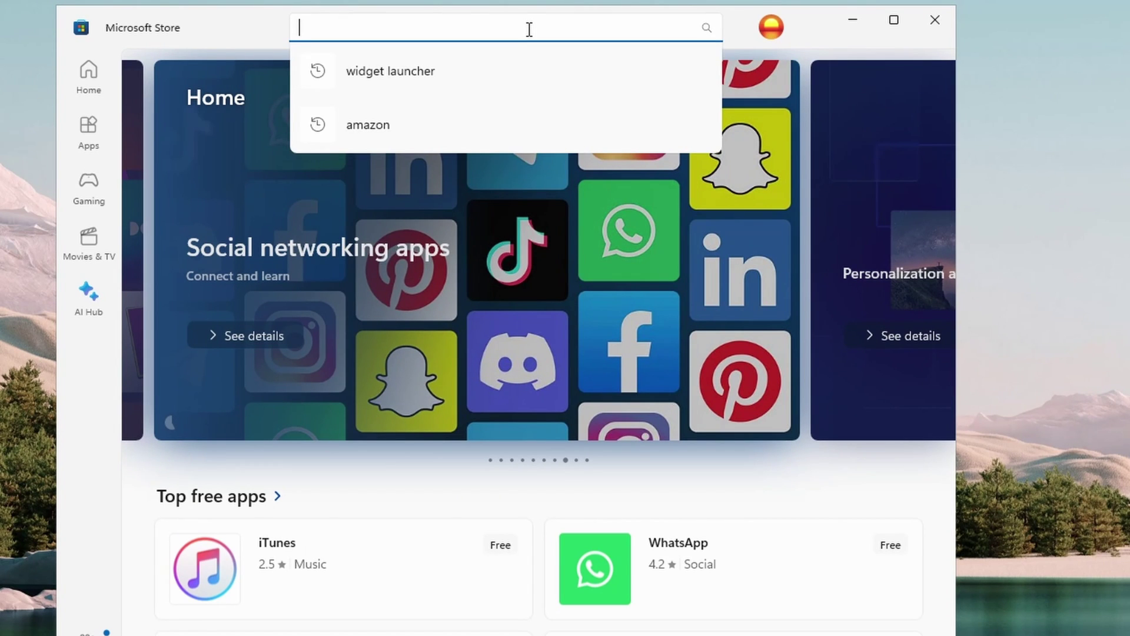
text(widget launcher)
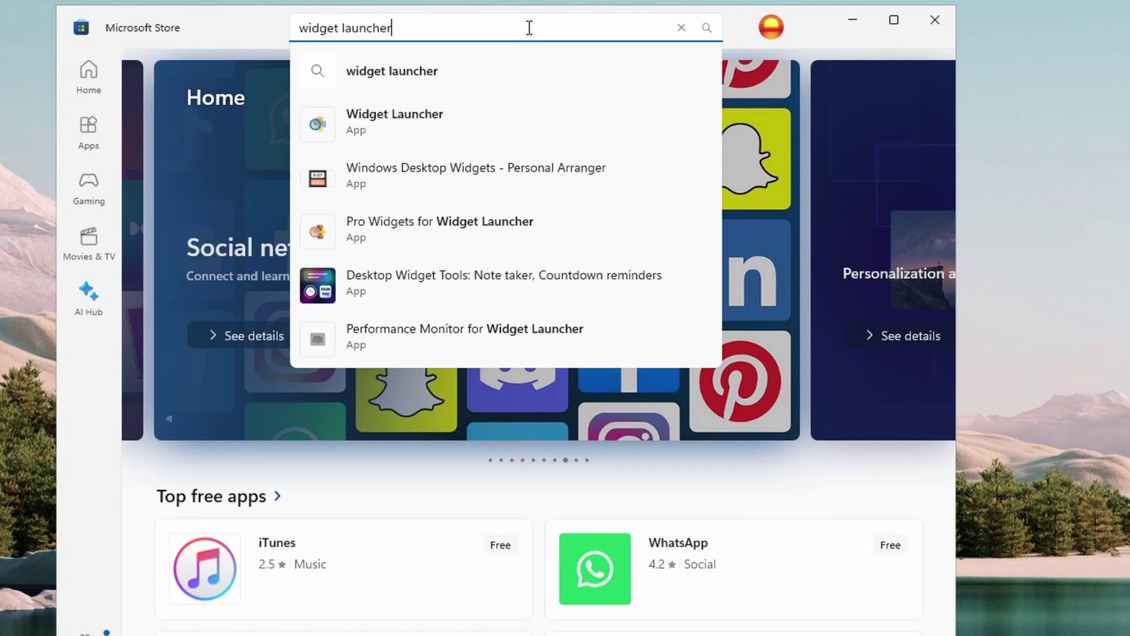
click(453, 111)
click(827, 91)
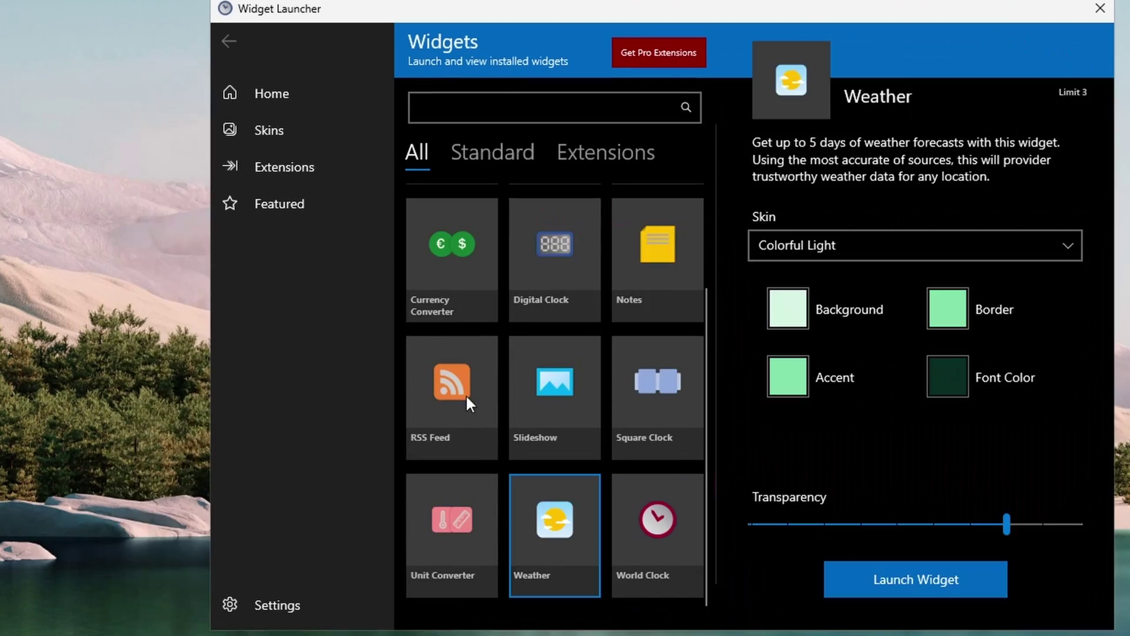
scroll(565, 388, up, 3)
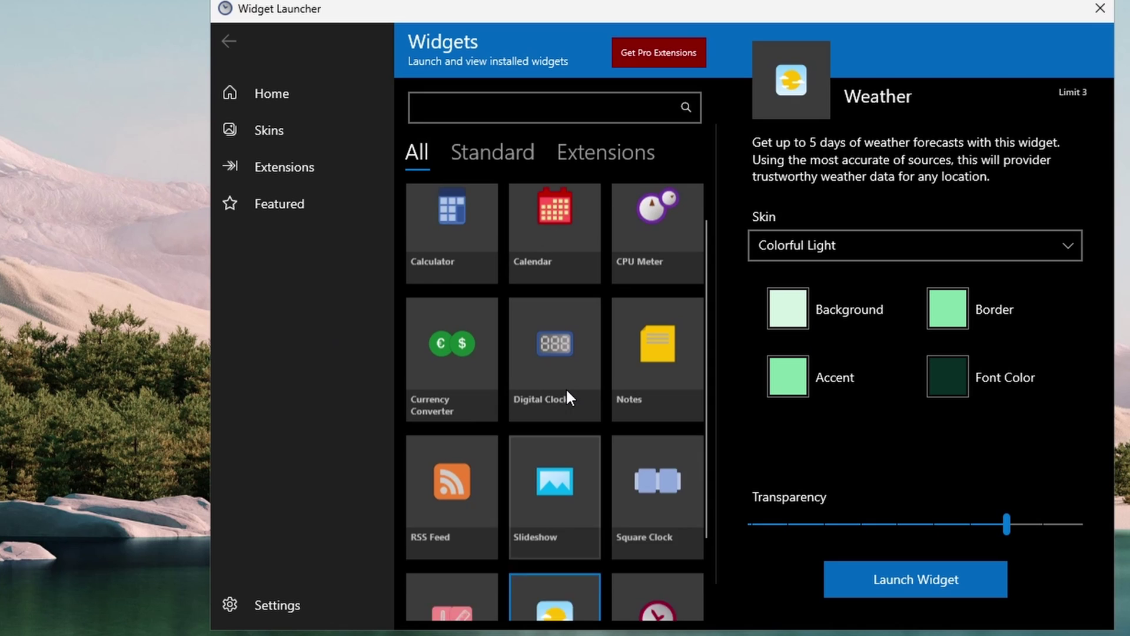
Step: Select the Digital Clock tile to show its skin, colour and transparency options
click(555, 366)
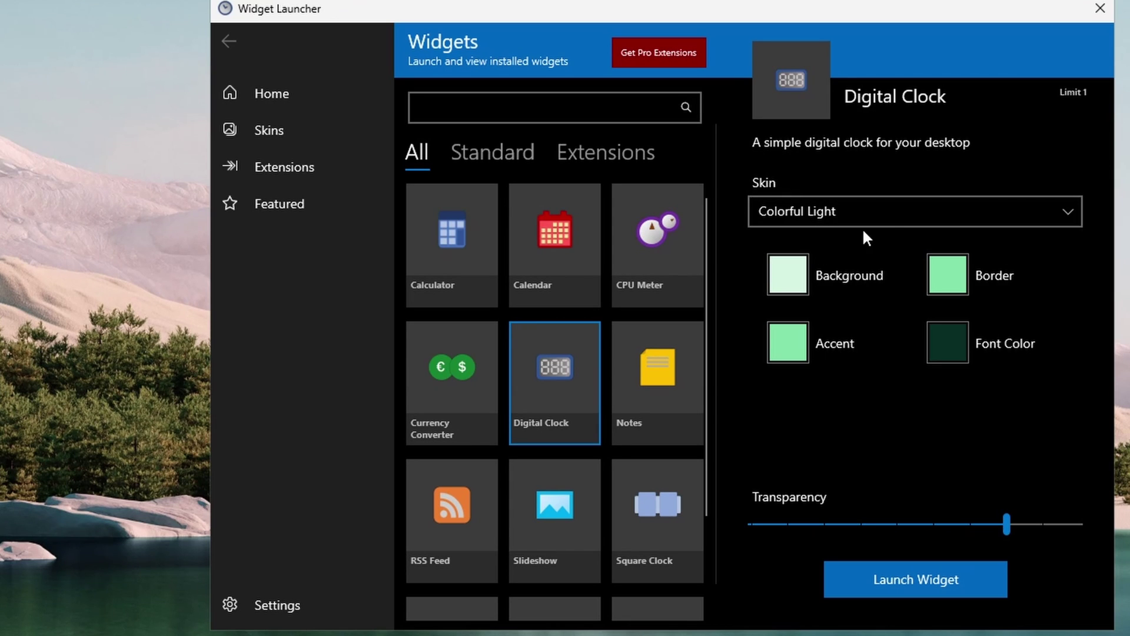
Step: Keep the Colorful Light skin and lower the Digital Clock's transparency to about 0.7
click(910, 215)
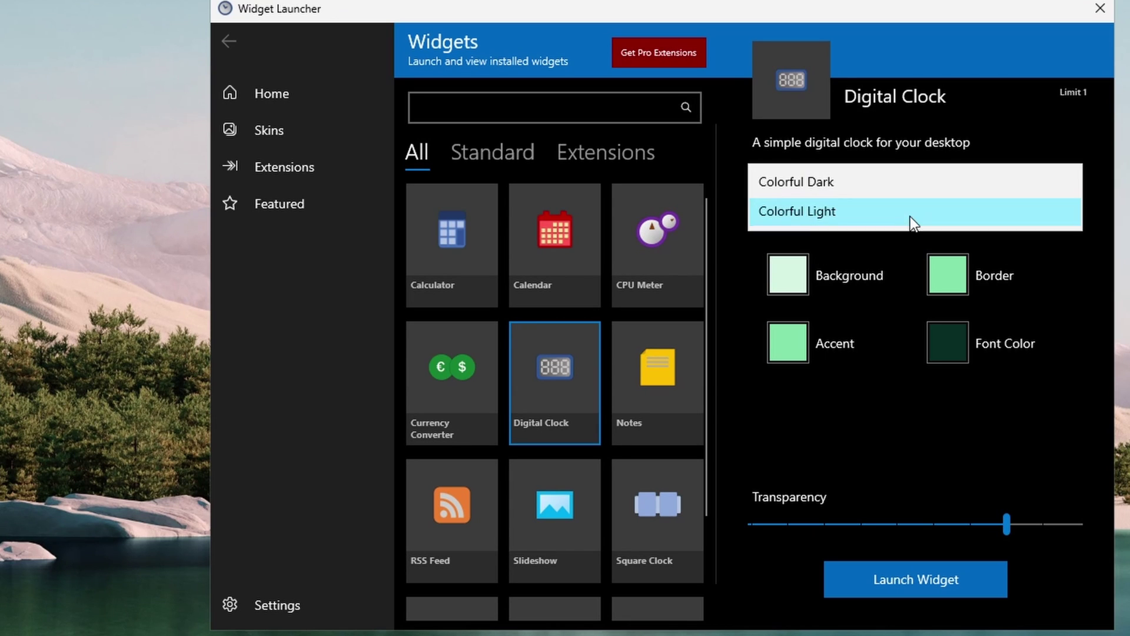
click(861, 211)
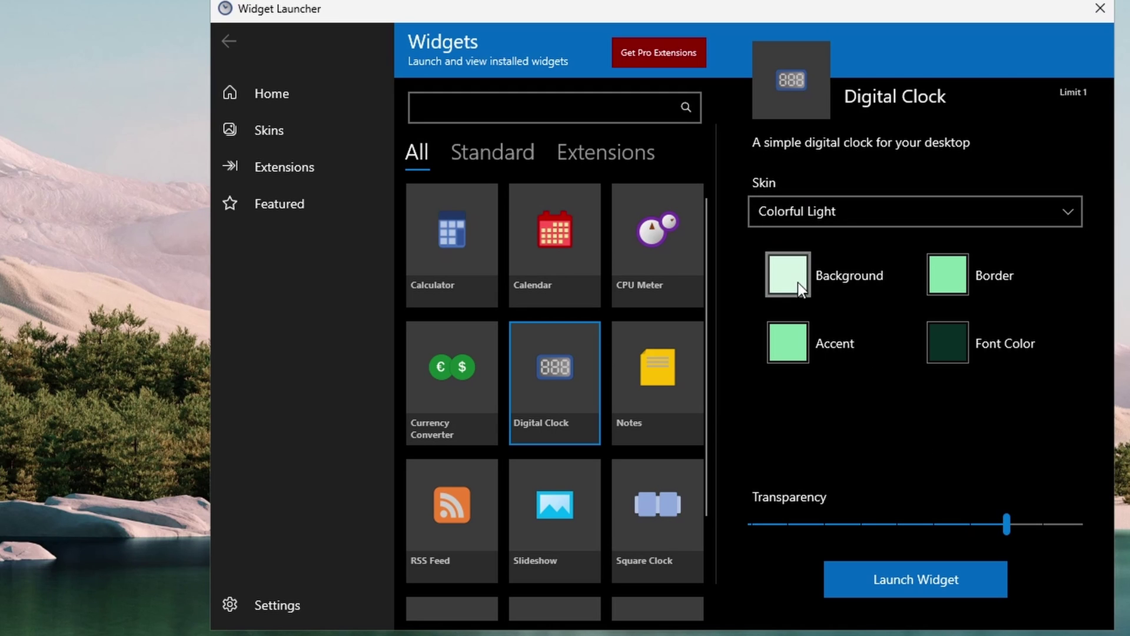
click(943, 340)
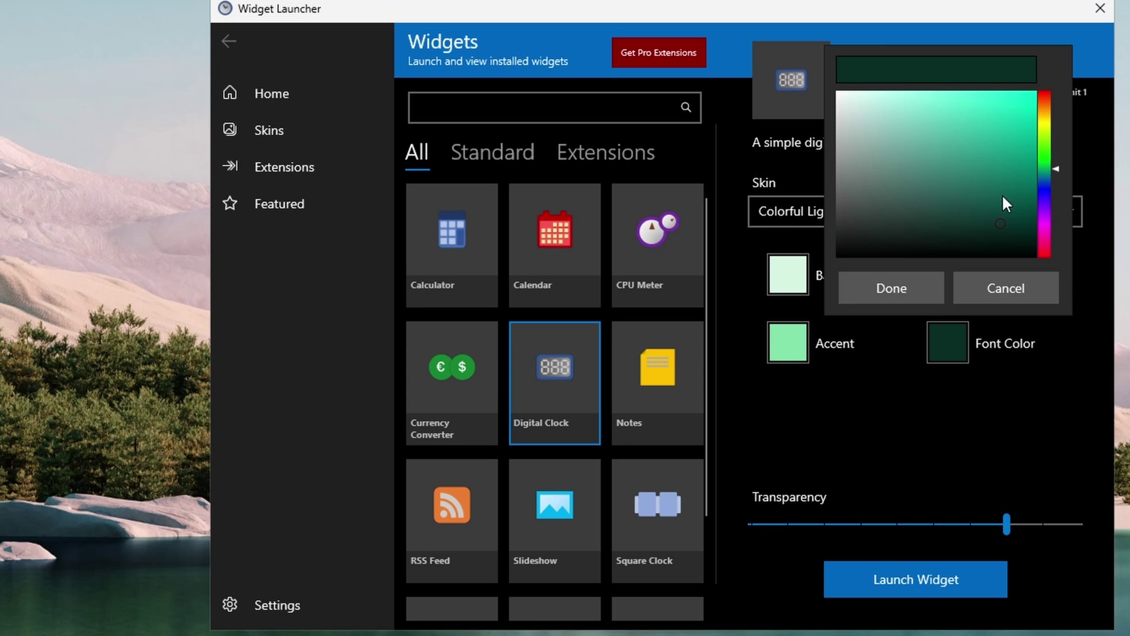
click(1009, 521)
mouse_move(1008, 522)
mouse_down()
mouse_move(909, 524)
mouse_move(1023, 523)
mouse_move(880, 522)
mouse_move(976, 522)
mouse_up()
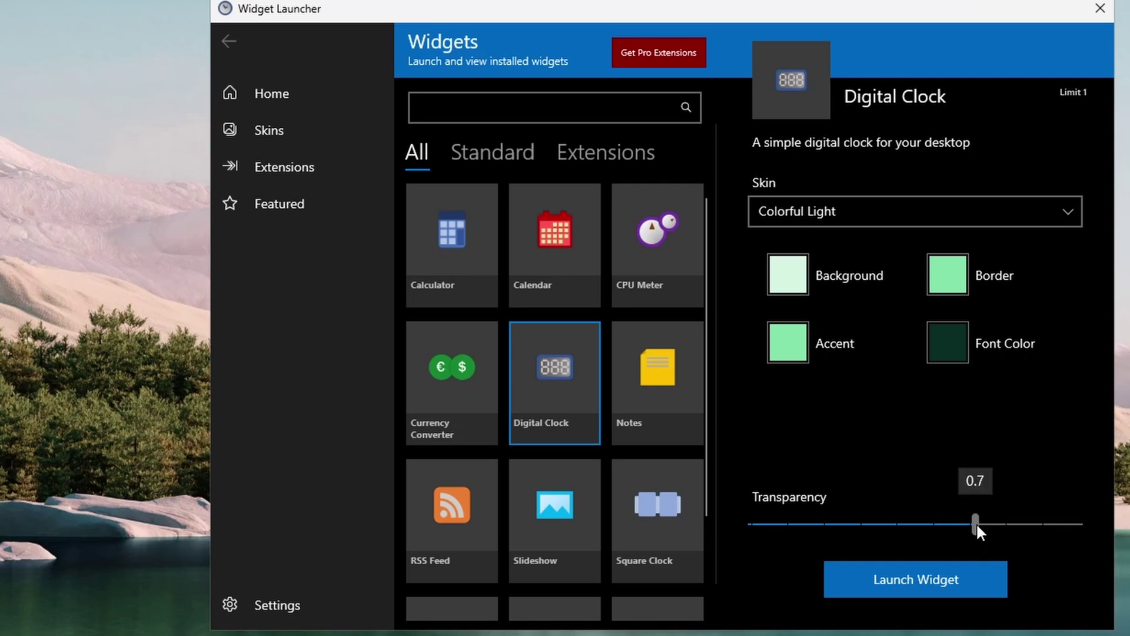
Step: Launch the Digital Clock, move it lower and shrink it on the desktop
click(917, 575)
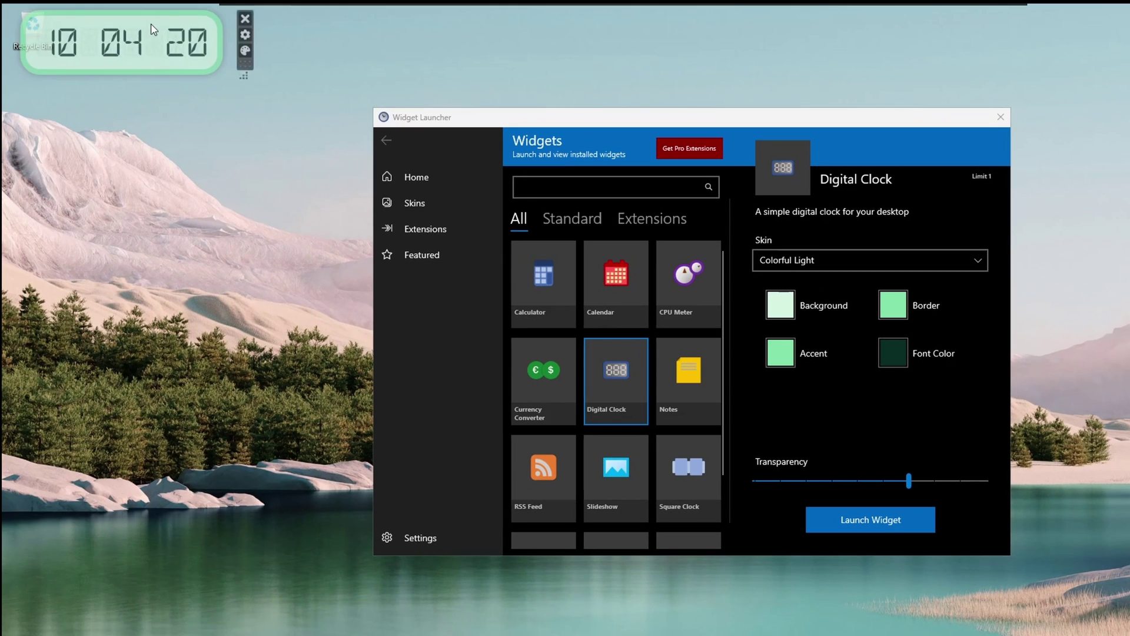
drag(155, 31, 156, 91)
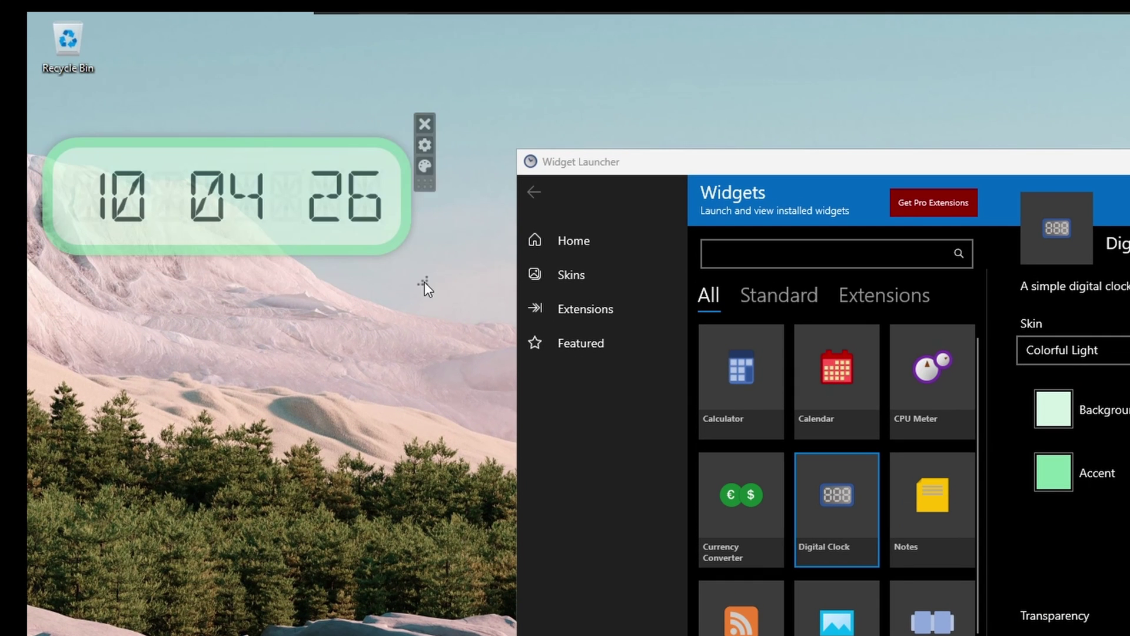
drag(408, 252, 287, 197)
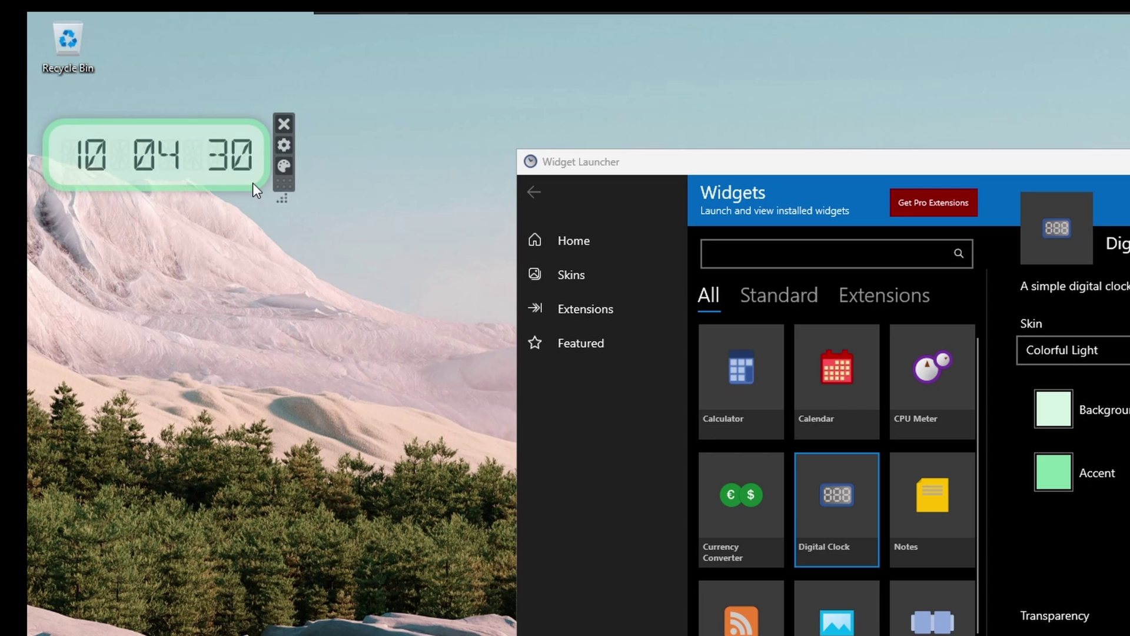
Step: Turn on 'Is 24 Hour' in the clock widget's settings
click(286, 143)
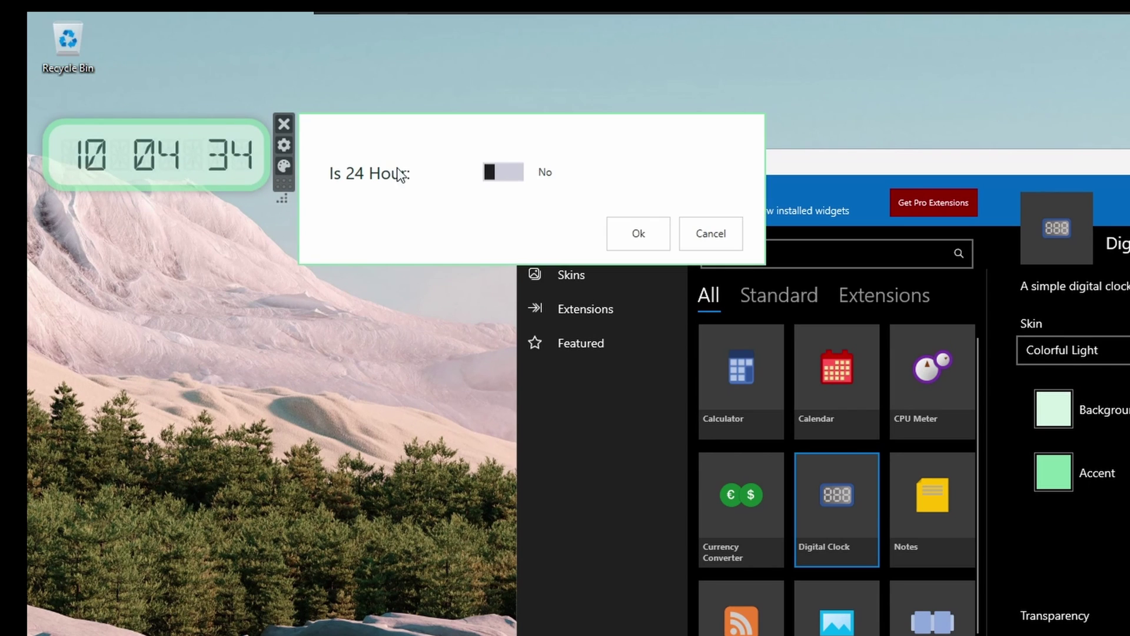
click(493, 173)
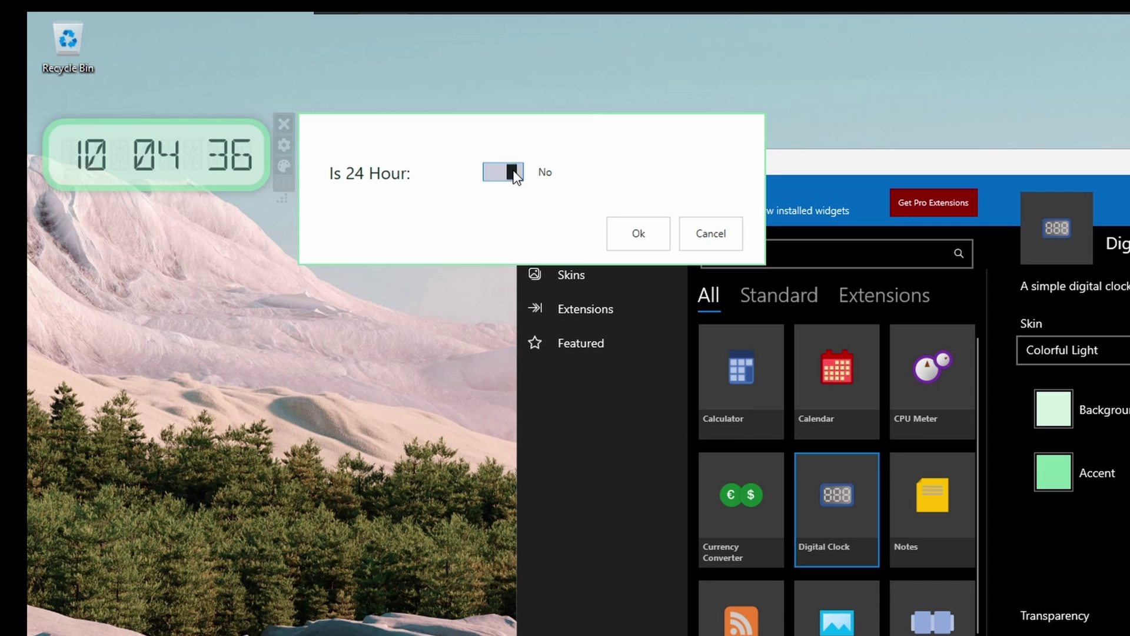
click(638, 232)
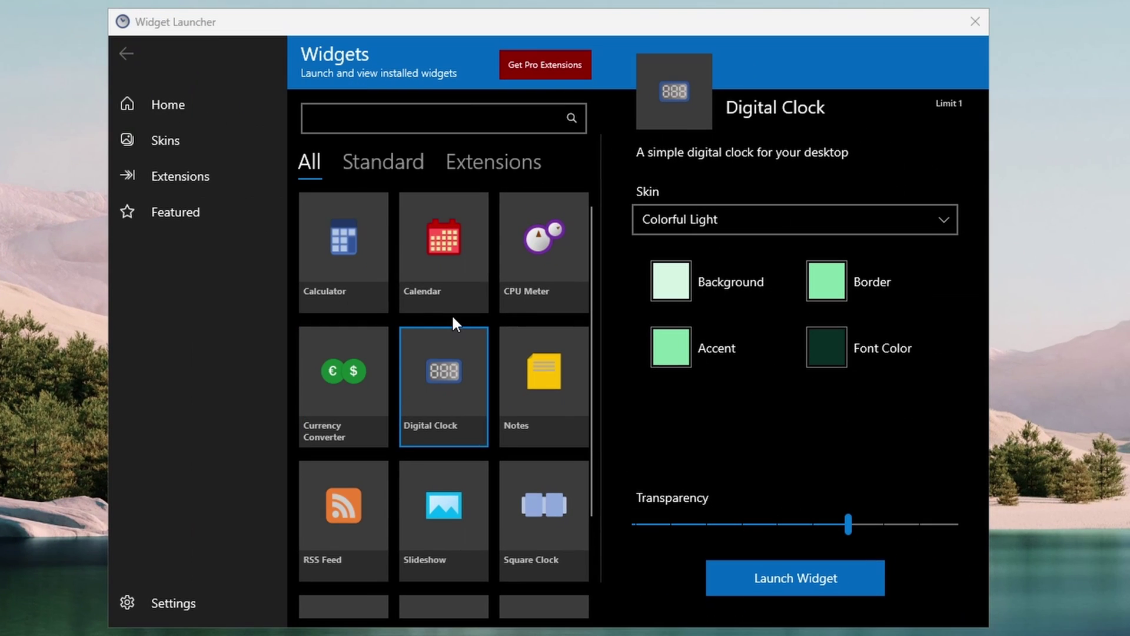
scroll(451, 314, down, 1)
scroll(451, 314, down, 1)
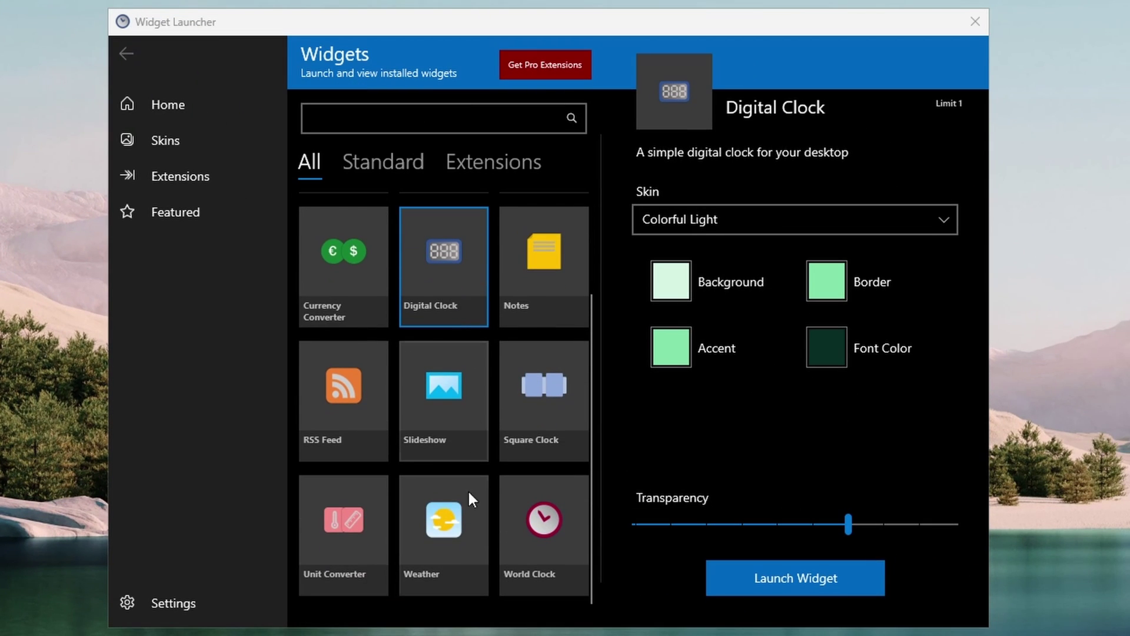
Step: Launch the Weather widget with the Colorful Light skin beside the clock
click(453, 530)
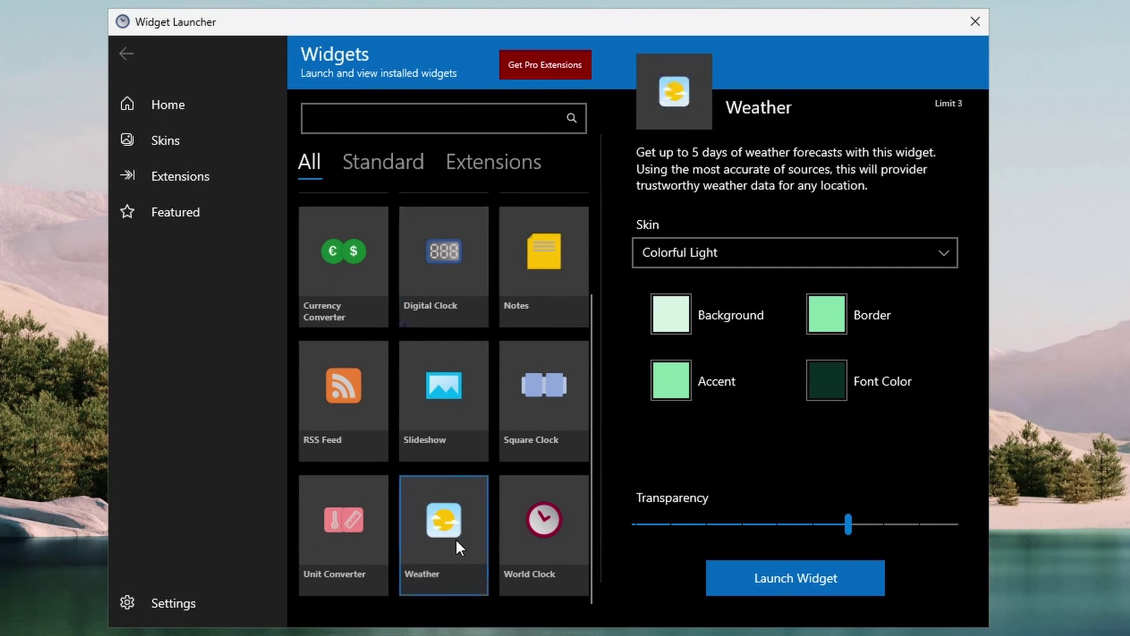
click(830, 253)
click(792, 252)
click(848, 578)
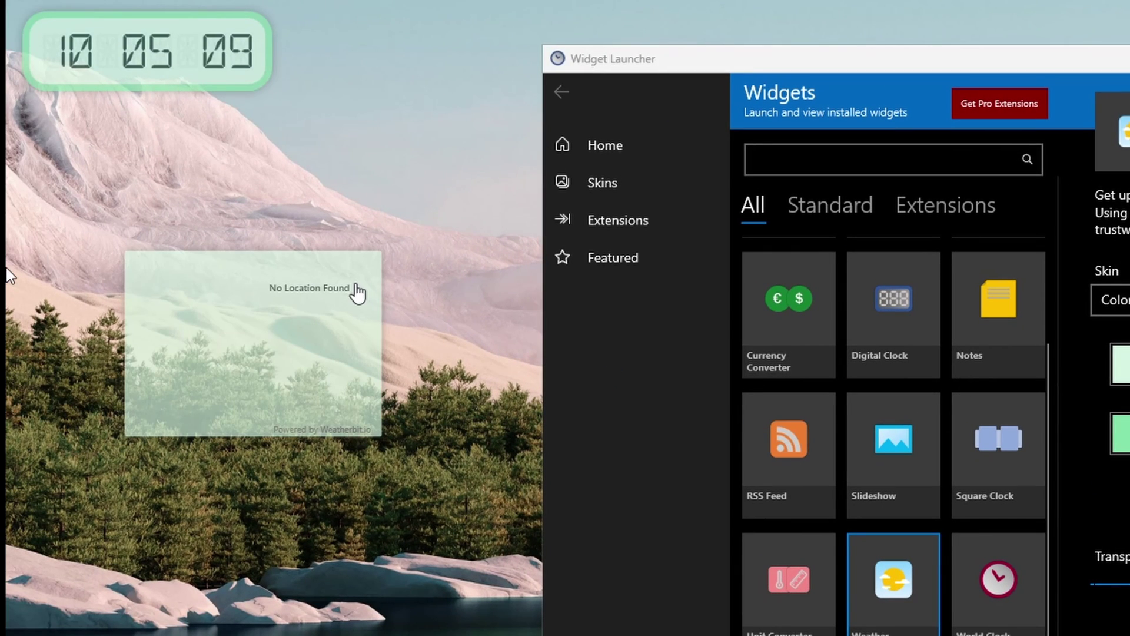
mouse_move(354, 300)
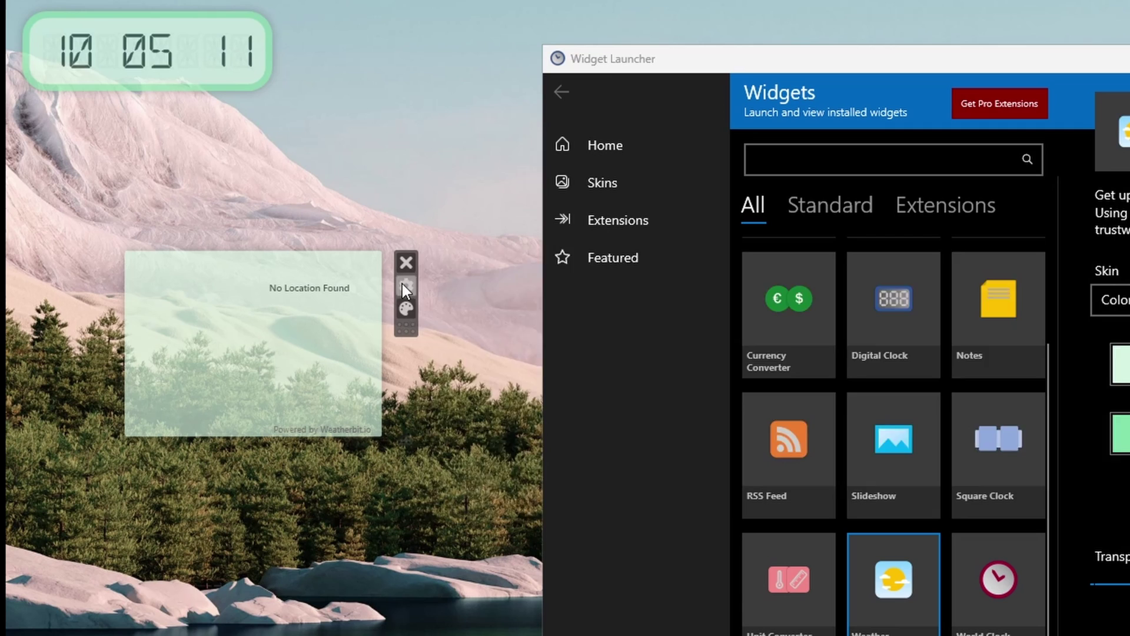
Step: Look up zip code 48127 and set the weather location to Dearborn Heights, Michigan
click(405, 285)
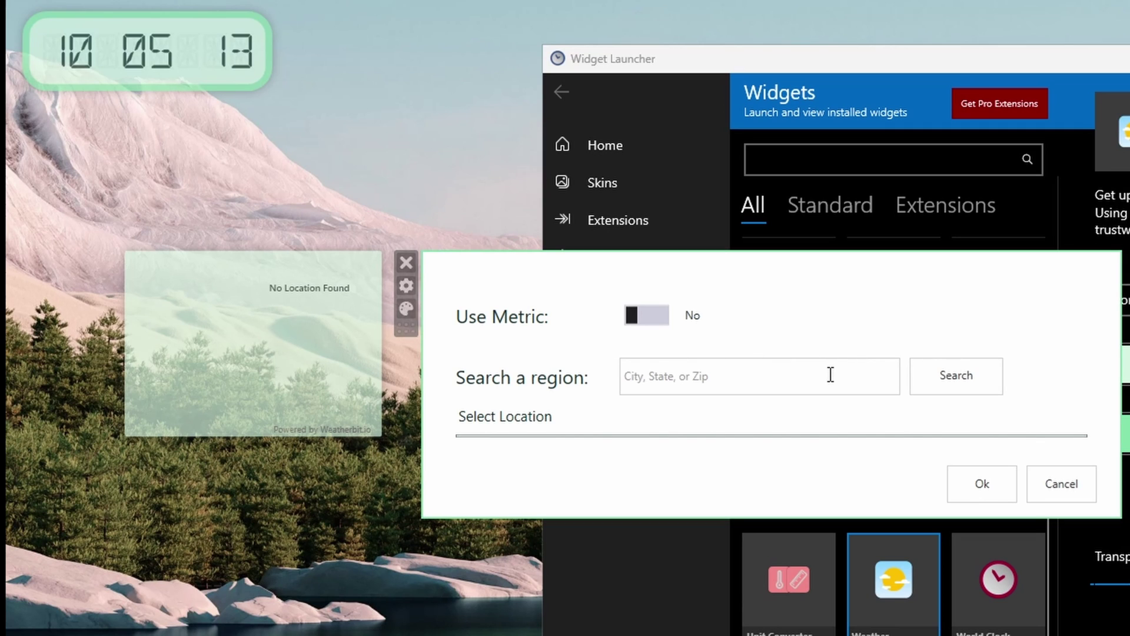
click(748, 378)
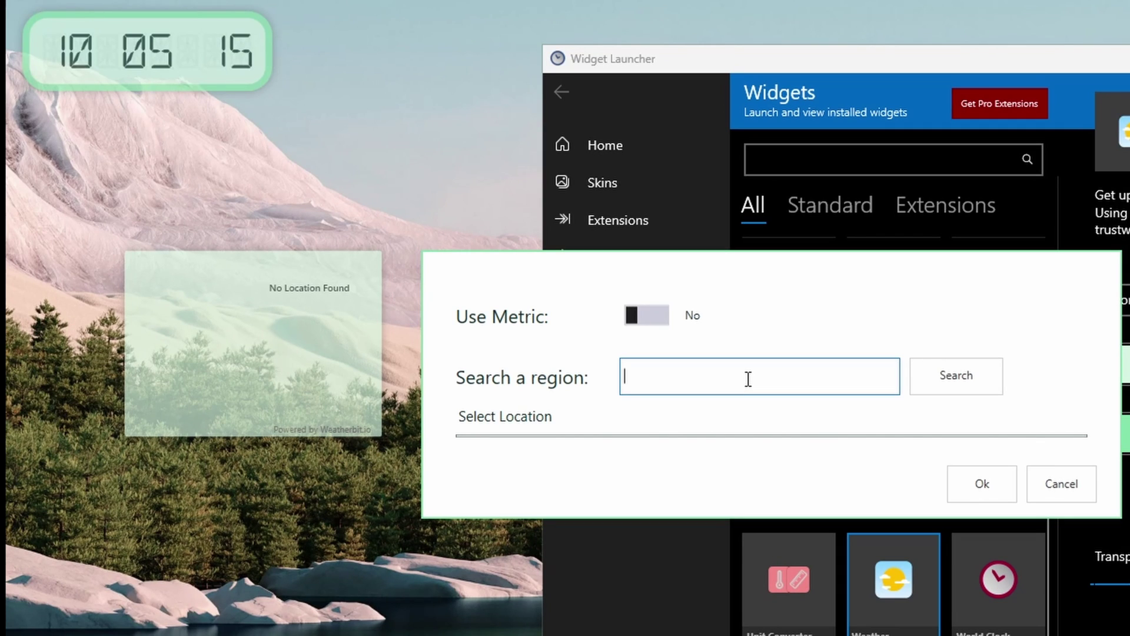
text(48127)
click(978, 383)
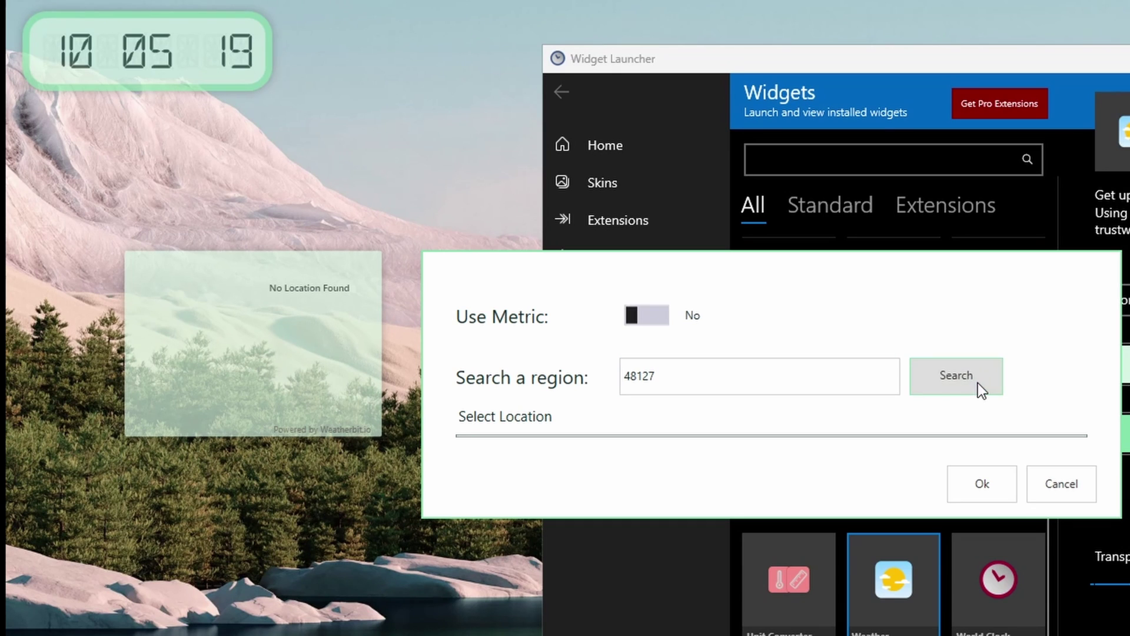
click(753, 459)
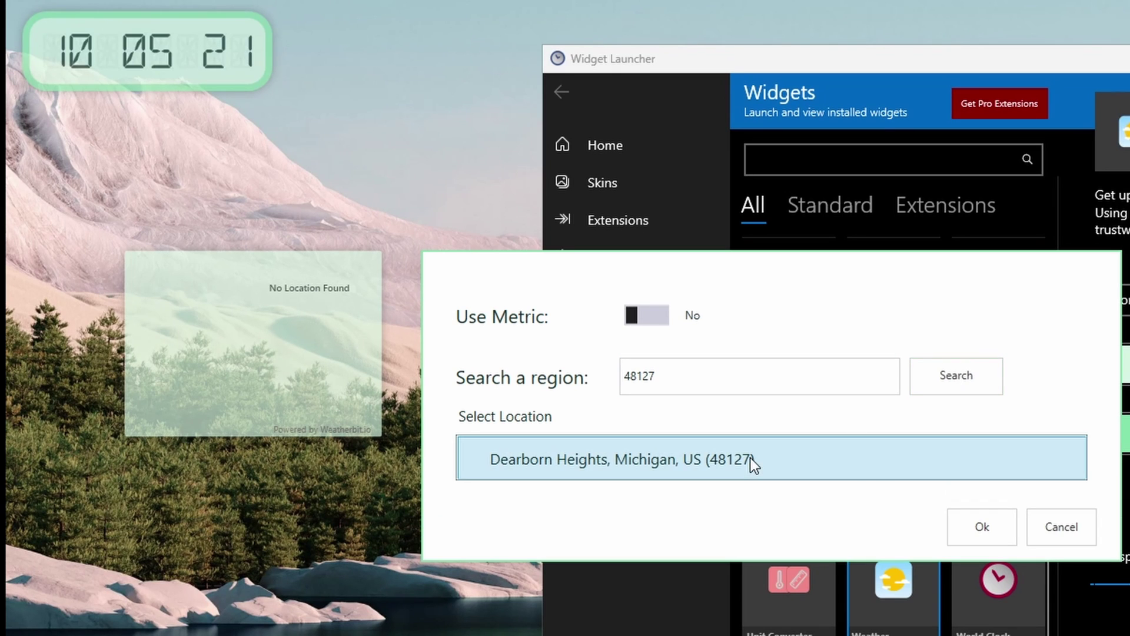
click(975, 520)
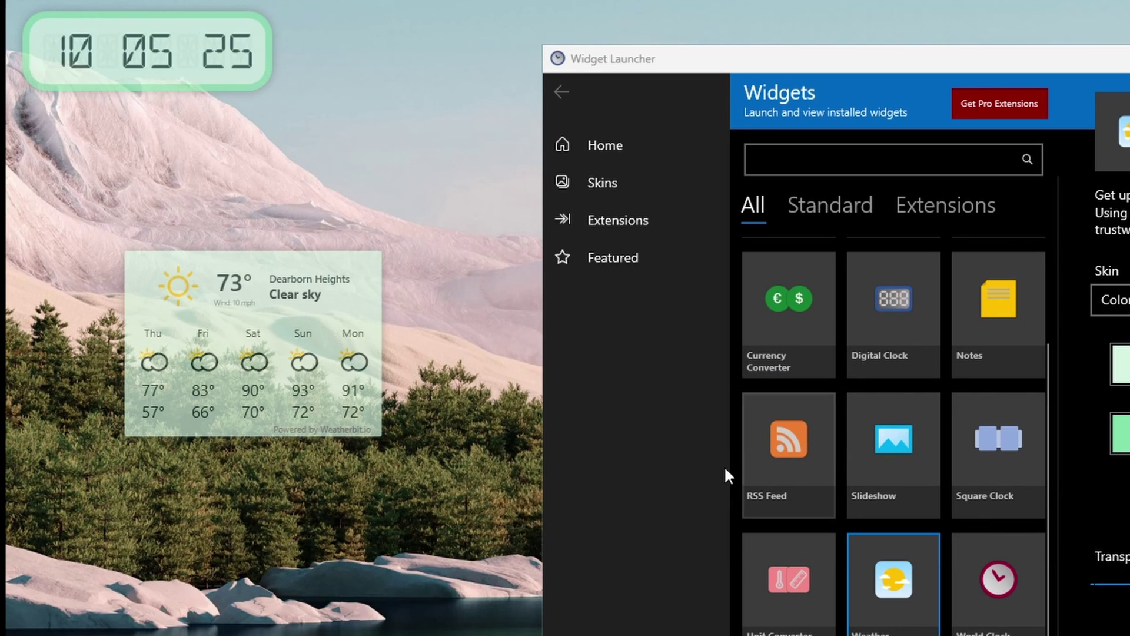
Step: Select a widget tile in the Widgets grid to add to the desktop
click(369, 435)
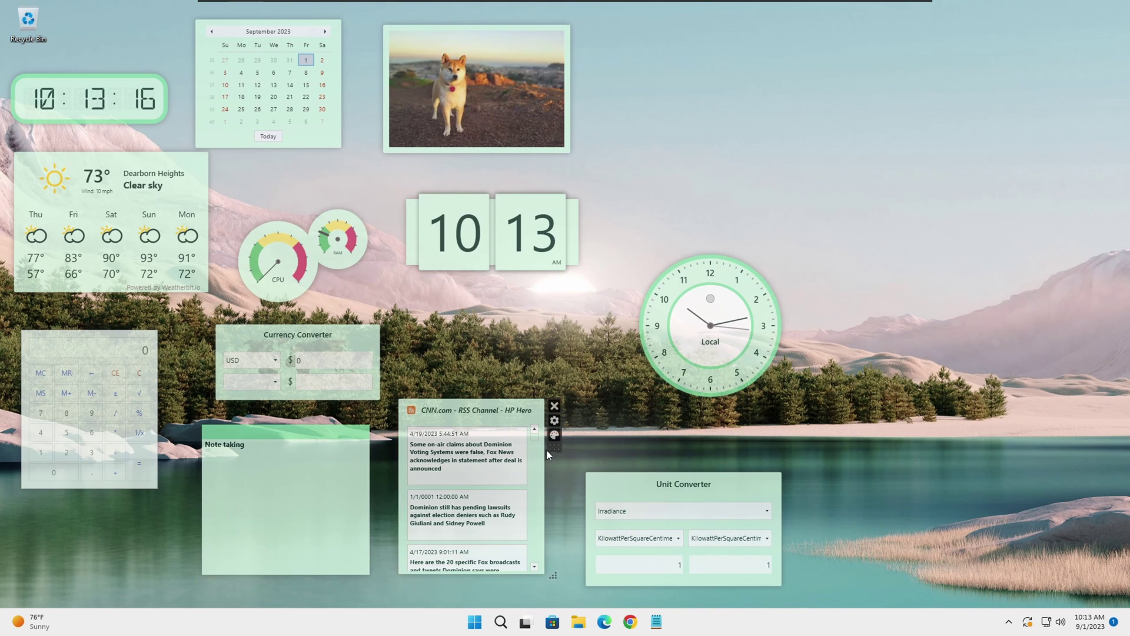
mouse_move(471, 486)
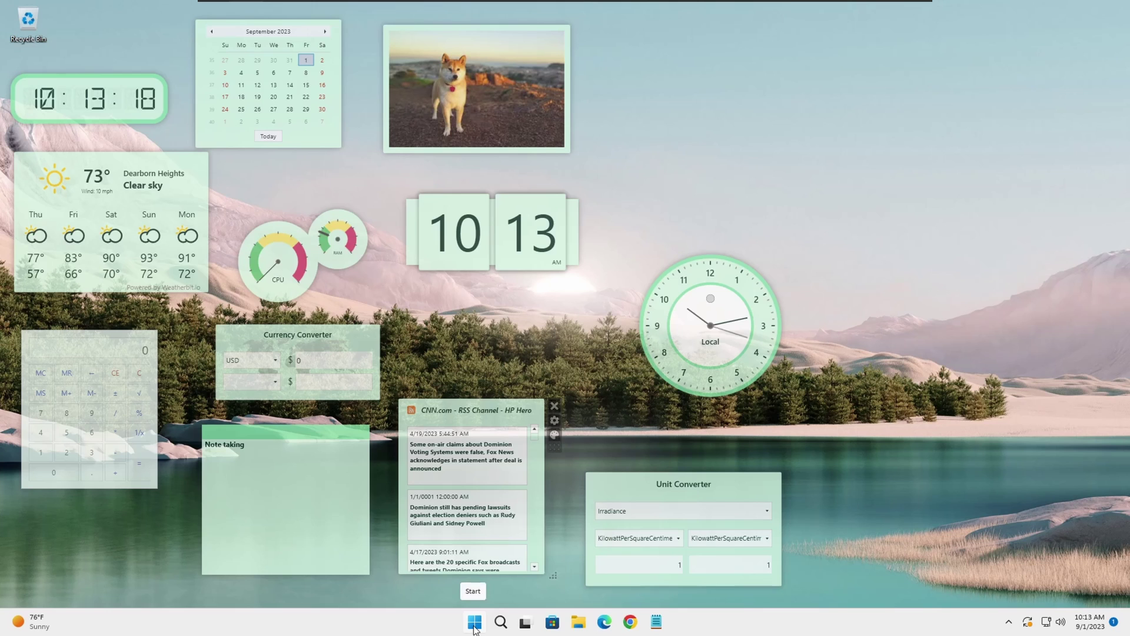
Step: Start Widget Launcher from the Start menu and select the Colorful Dark skin
click(474, 624)
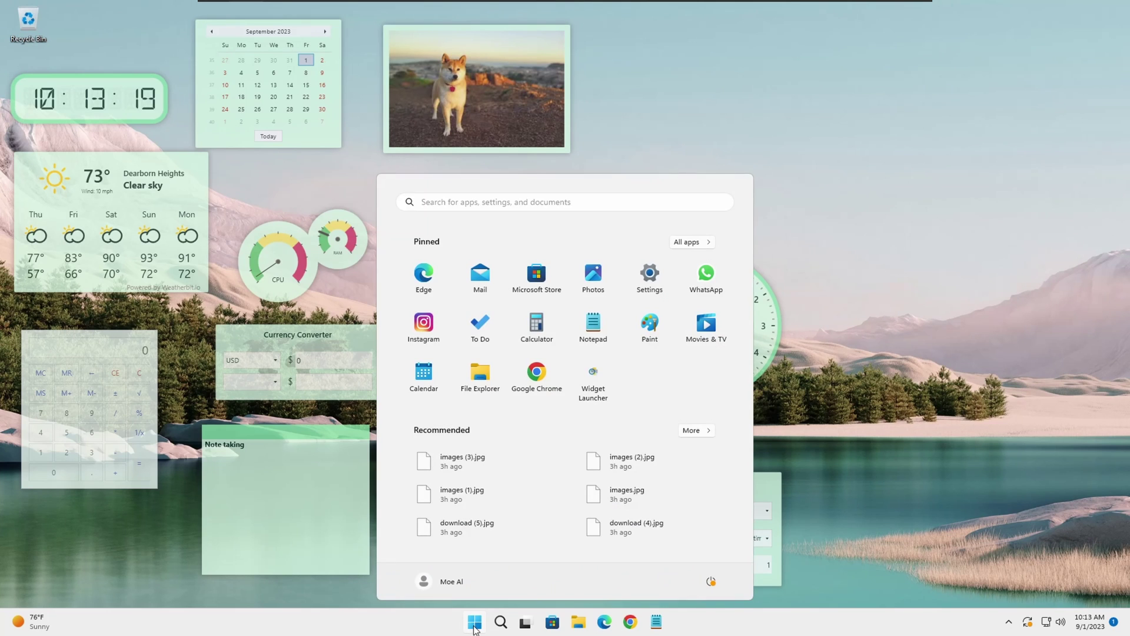
click(601, 378)
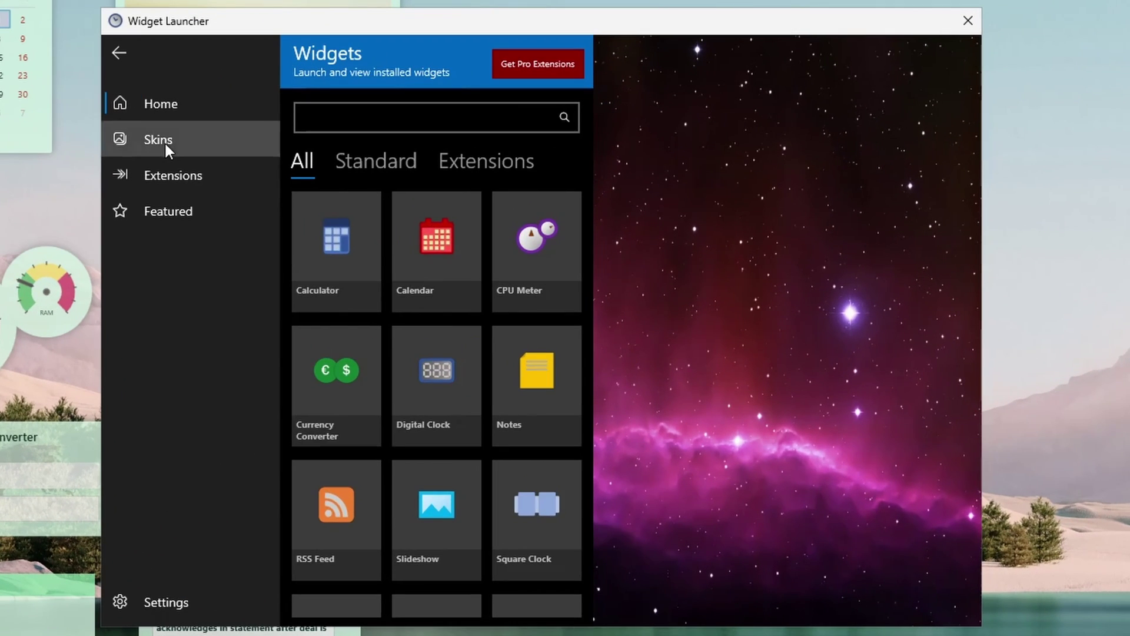
click(322, 142)
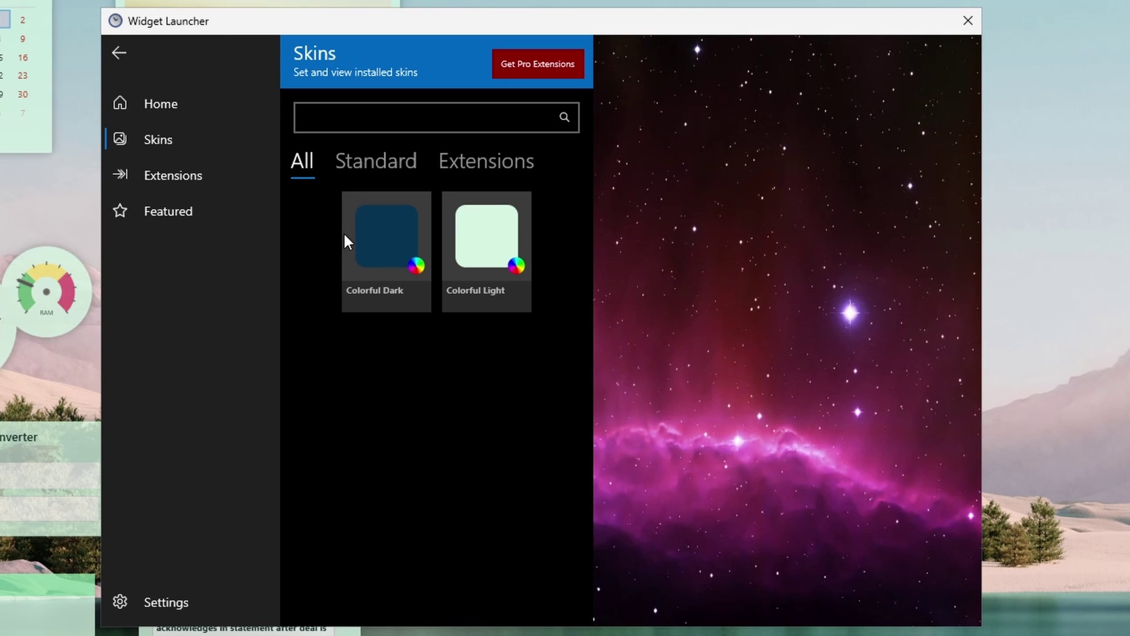
click(389, 235)
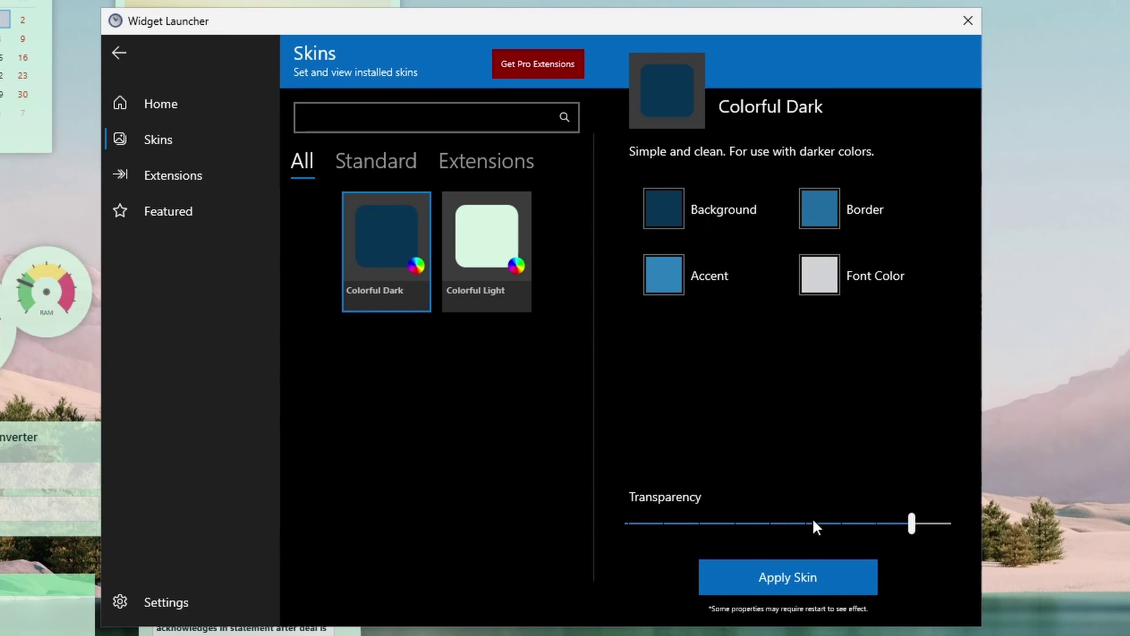
Step: Set skin transparency to 0.8 and apply Colorful Dark to the desktop widgets
mouse_move(912, 525)
mouse_down()
mouse_move(874, 524)
mouse_move(914, 527)
mouse_up()
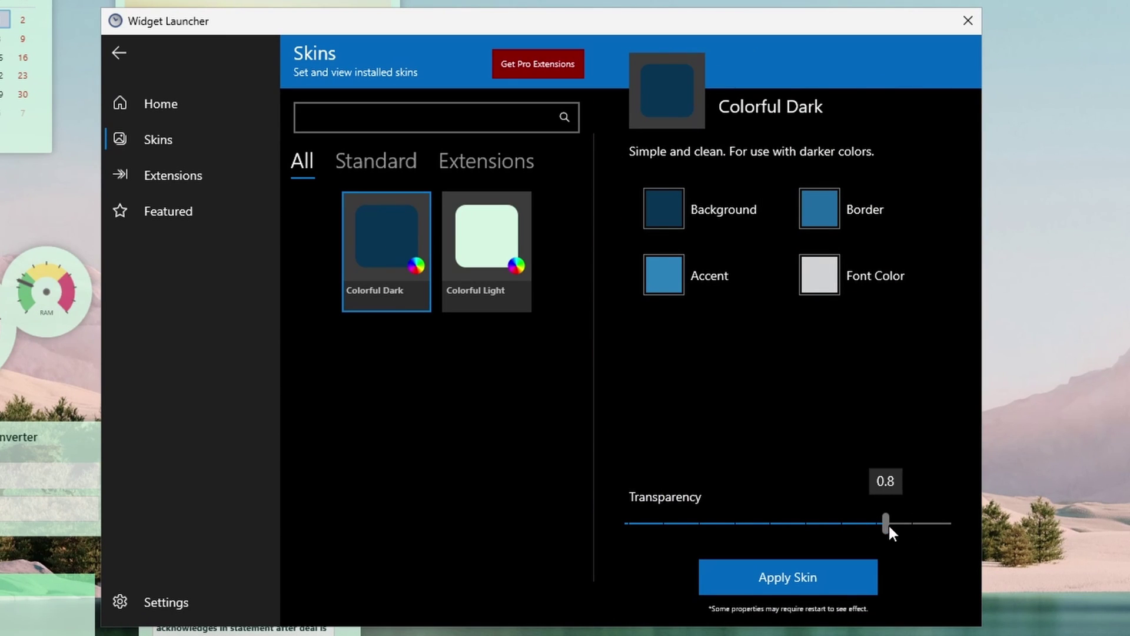
click(847, 574)
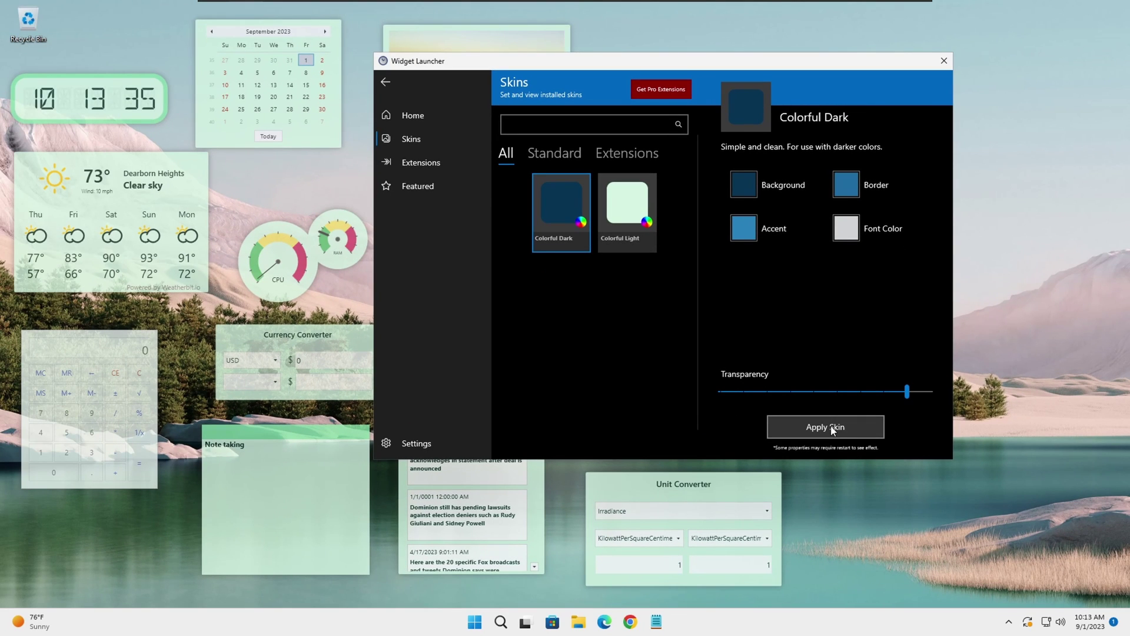
click(831, 428)
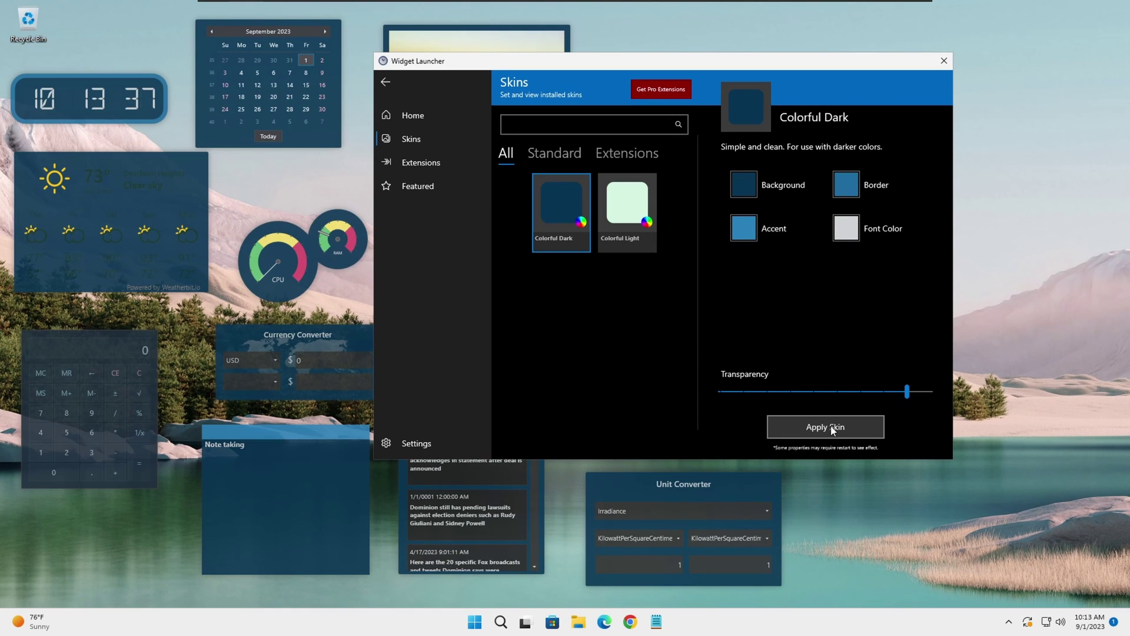
click(907, 391)
click(853, 426)
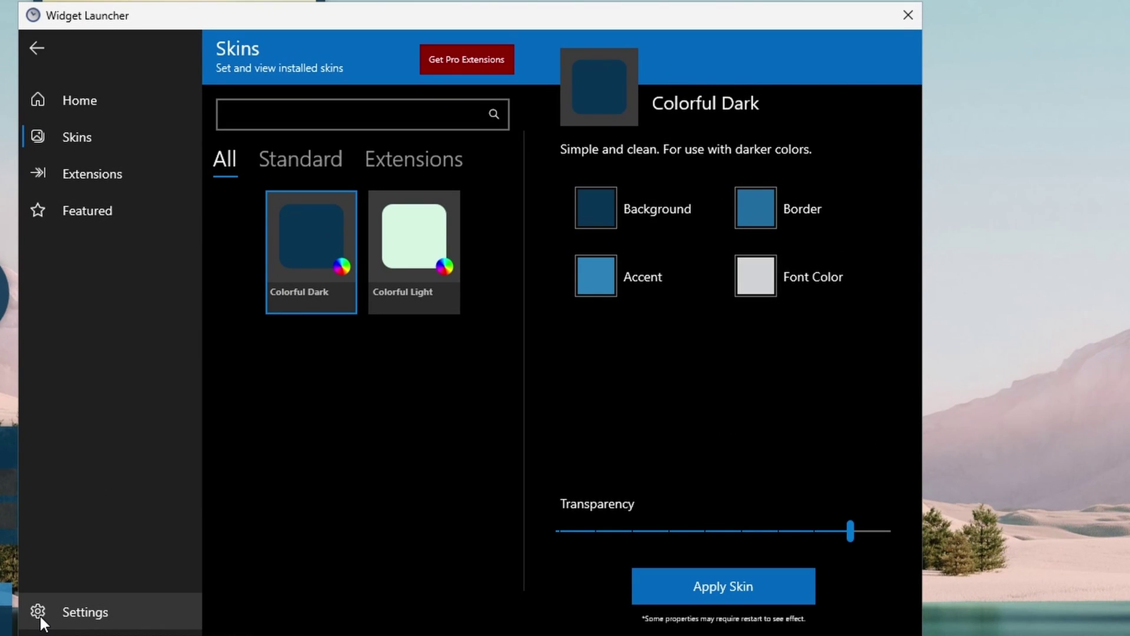
Step: In Settings, leave Launch on Startup On and set Widgets Always on Top to Off
click(38, 612)
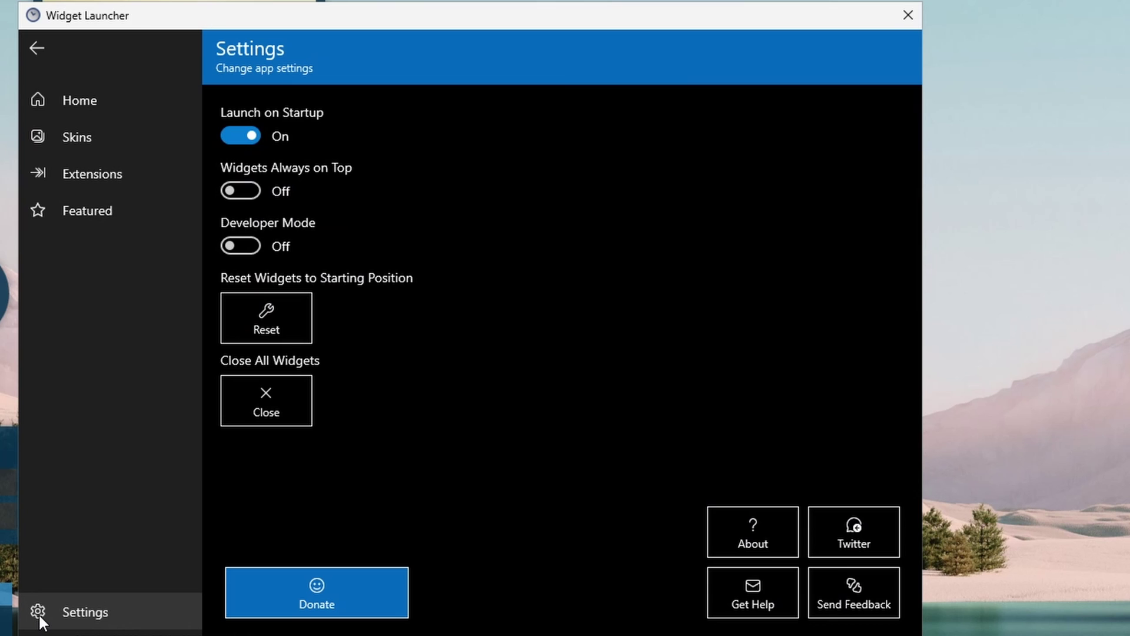
click(248, 135)
click(248, 135)
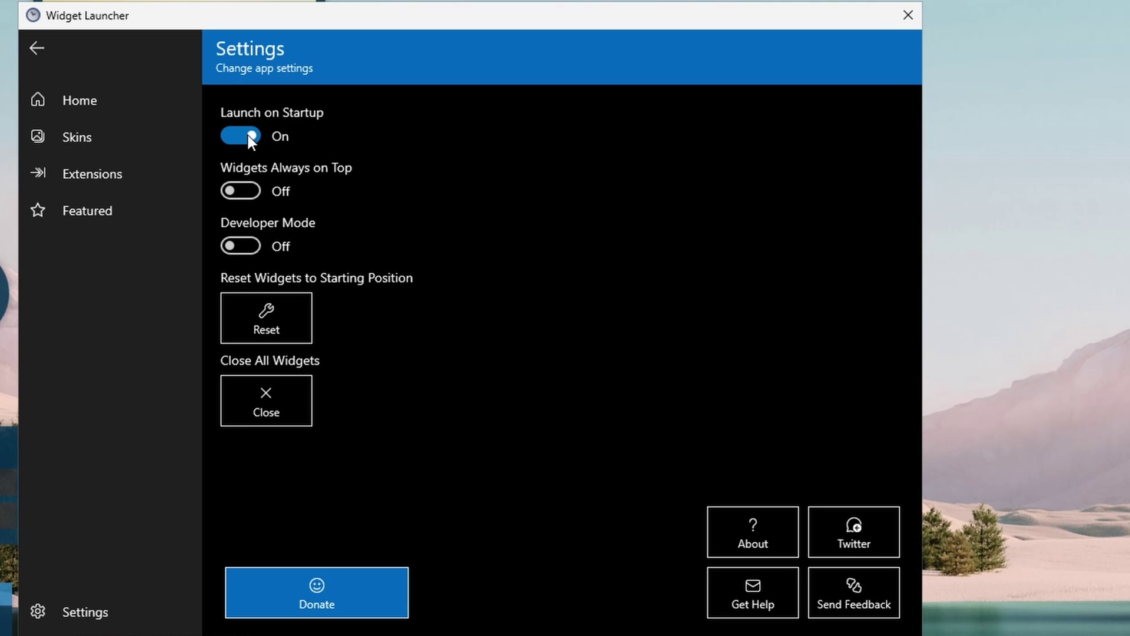
click(233, 191)
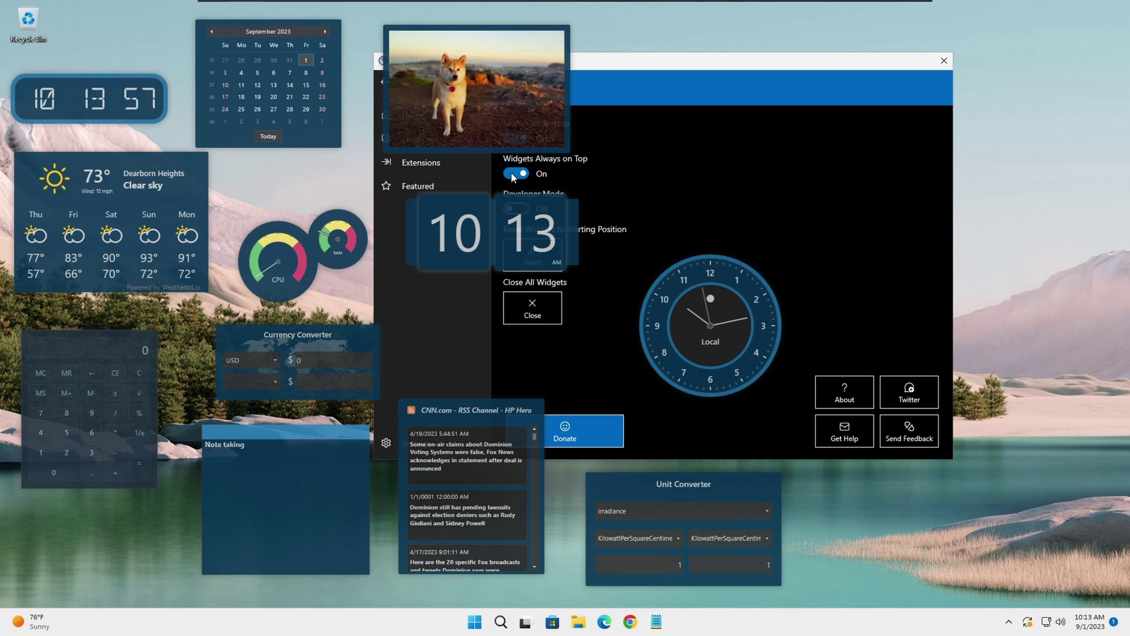
click(512, 175)
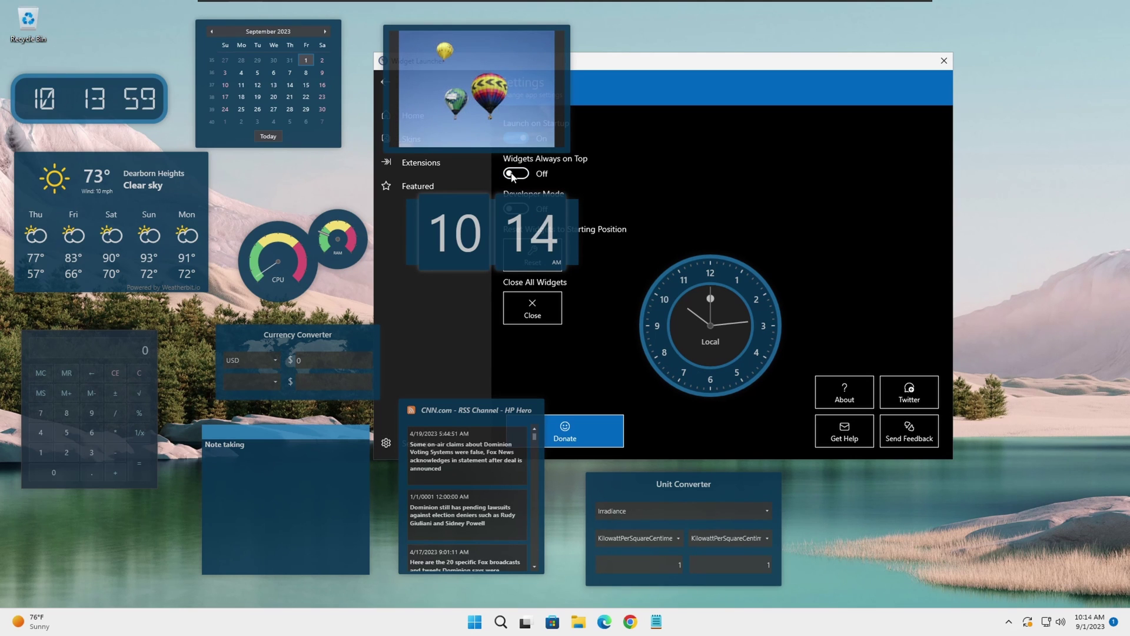
click(548, 175)
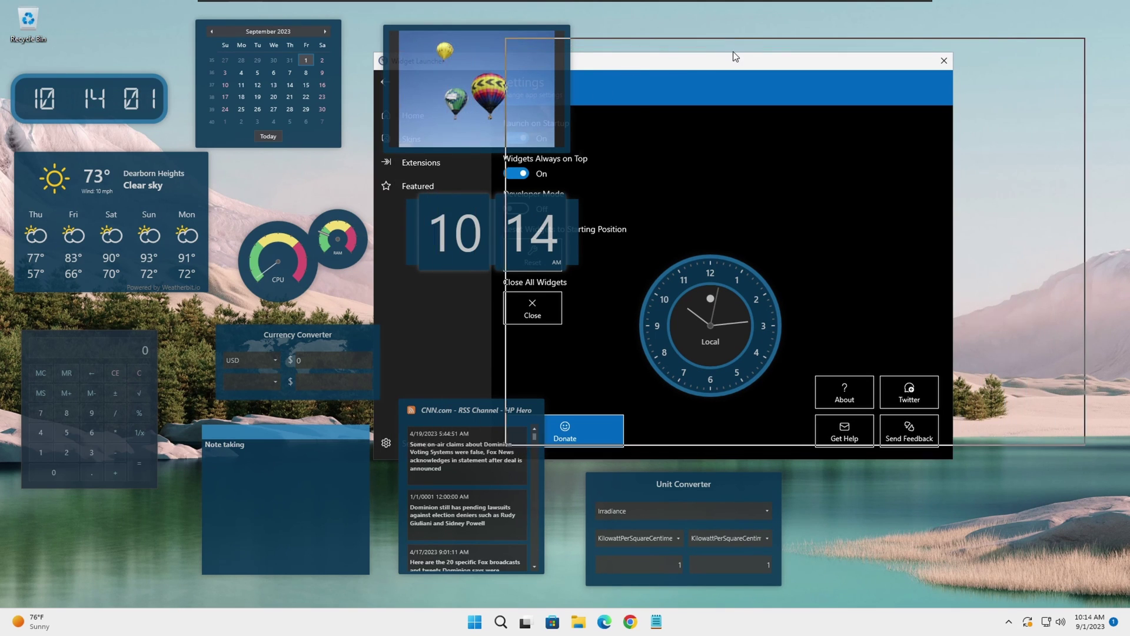
drag(602, 70, 753, 56)
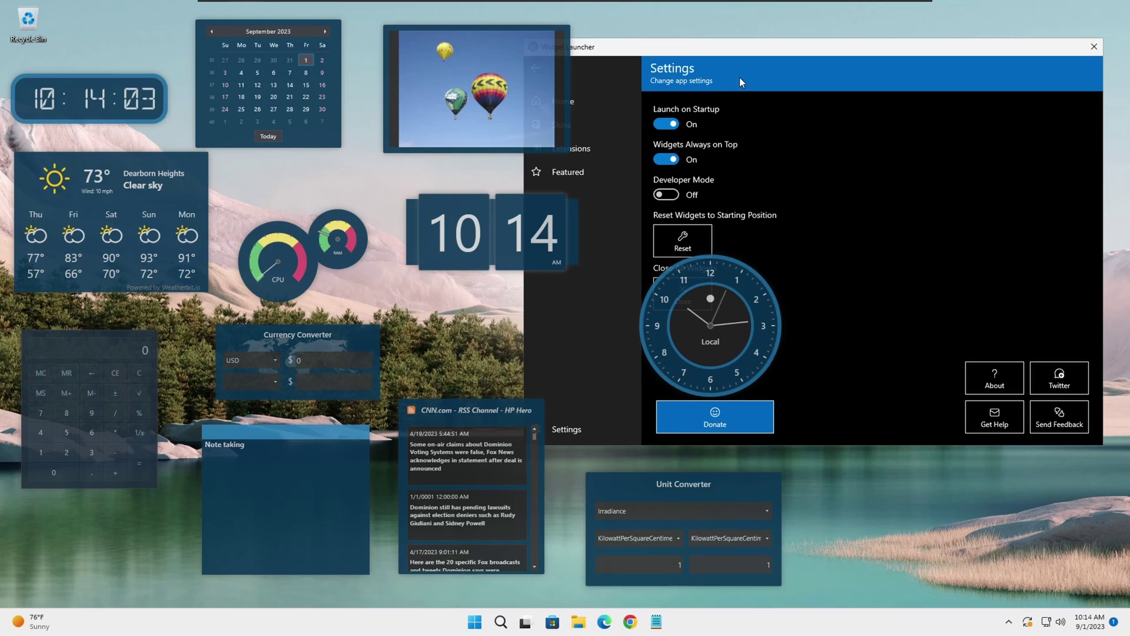
click(665, 161)
drag(693, 51, 529, 73)
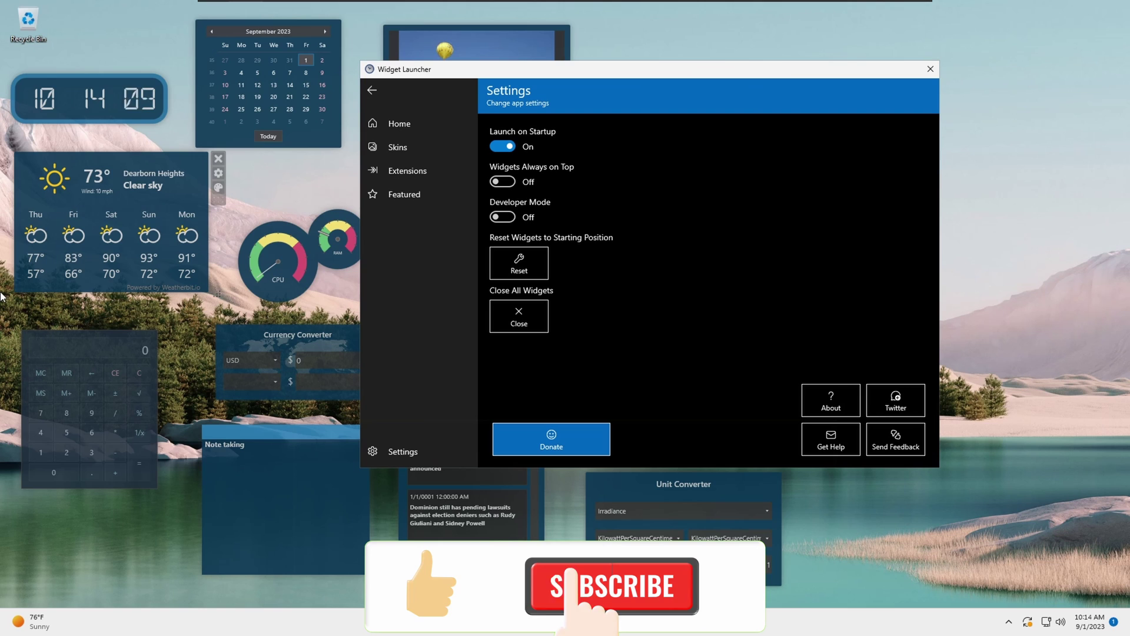